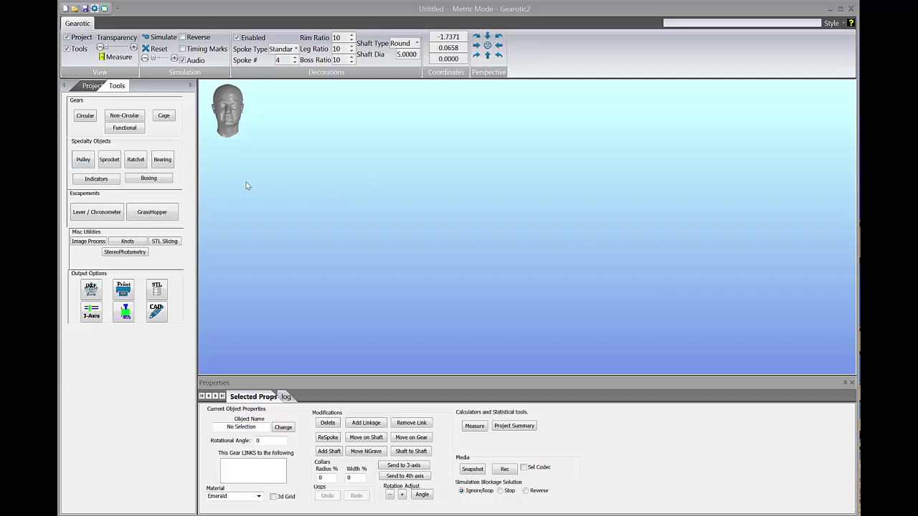
Generate a circular spur gear pair, add the 20-tooth wheel to the project, and select the placed gear.
left_click(85, 118)
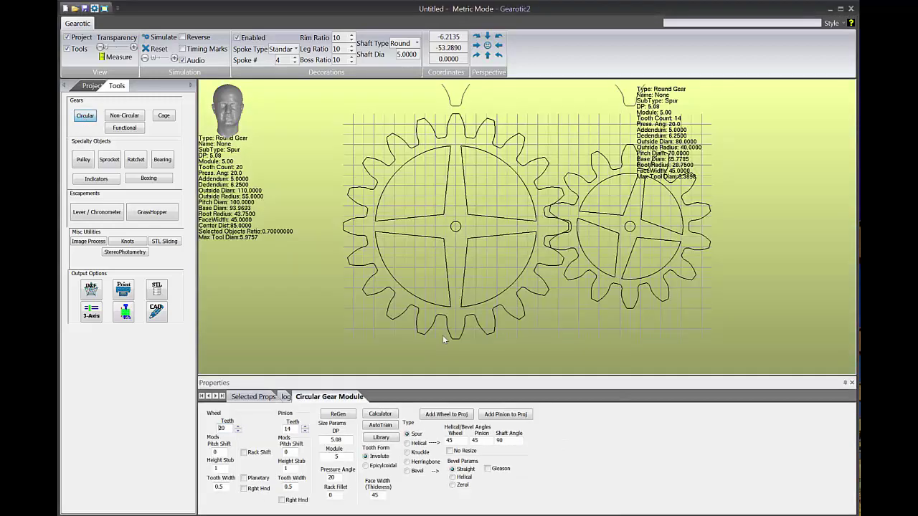
left_click(467, 413)
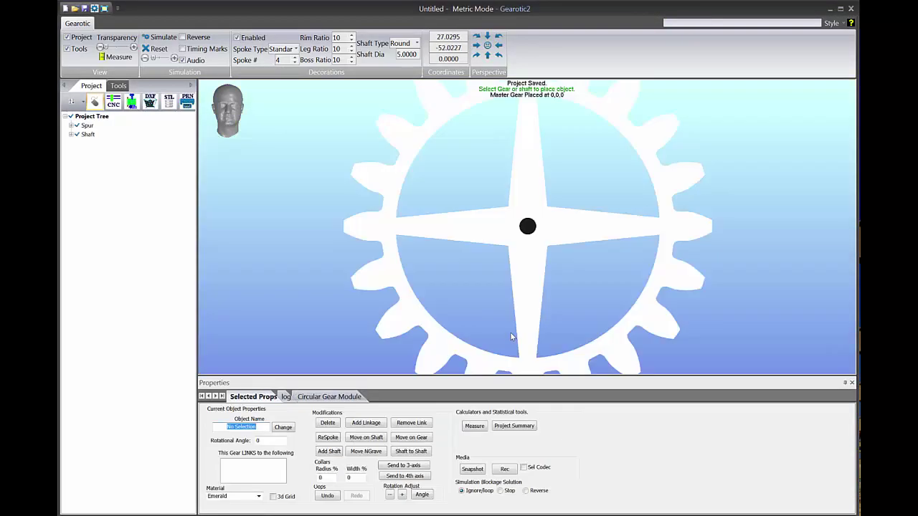
left_click(509, 326)
scroll(484, 274, "down", 5)
scroll(484, 274, "up", 1)
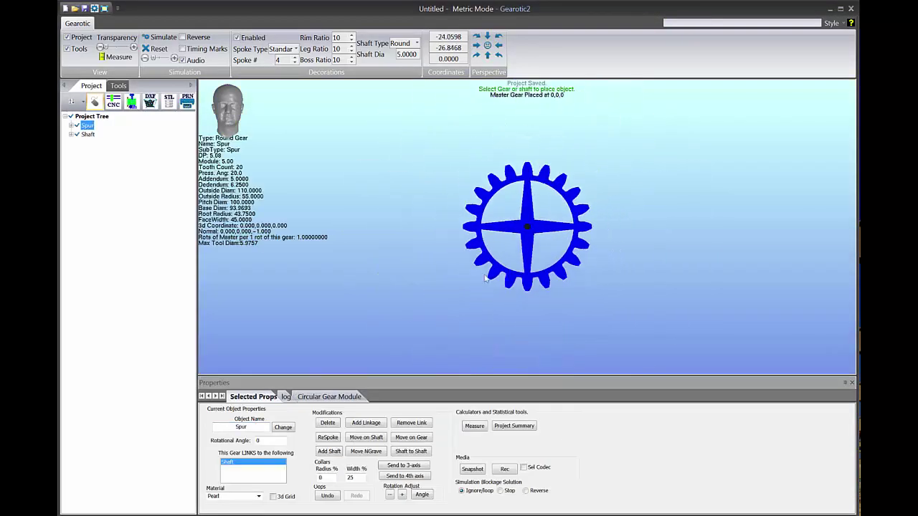
Open the Vexx CAD editor and create a 256 by 256 mm project with its origin at the centre.
left_click(121, 87)
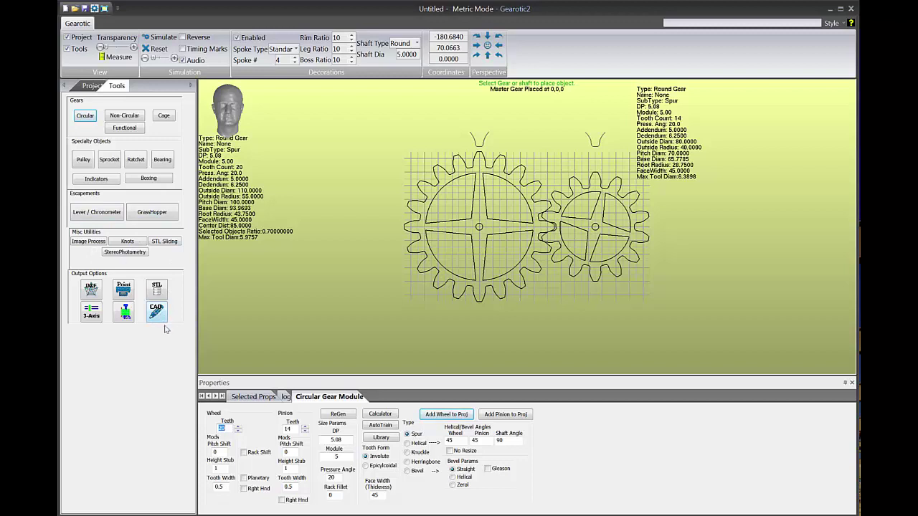
left_click(158, 316)
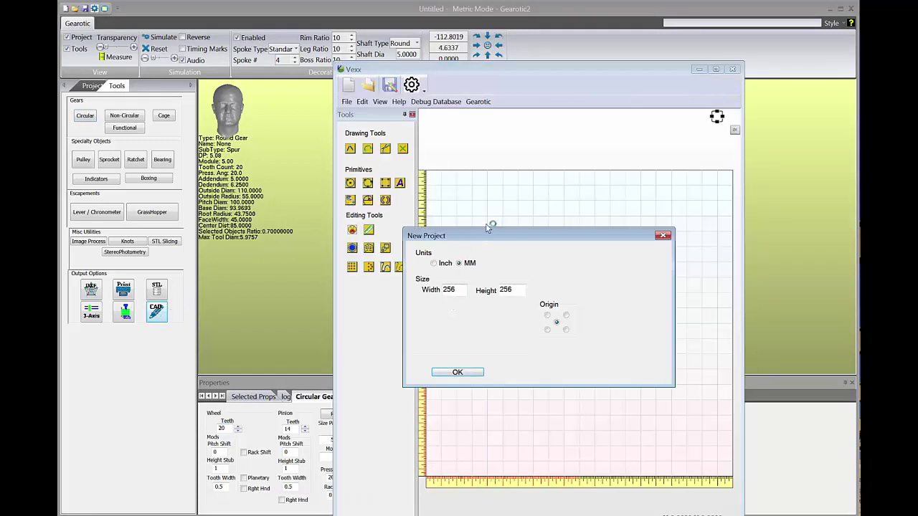
left_click_drag(488, 236, 499, 192)
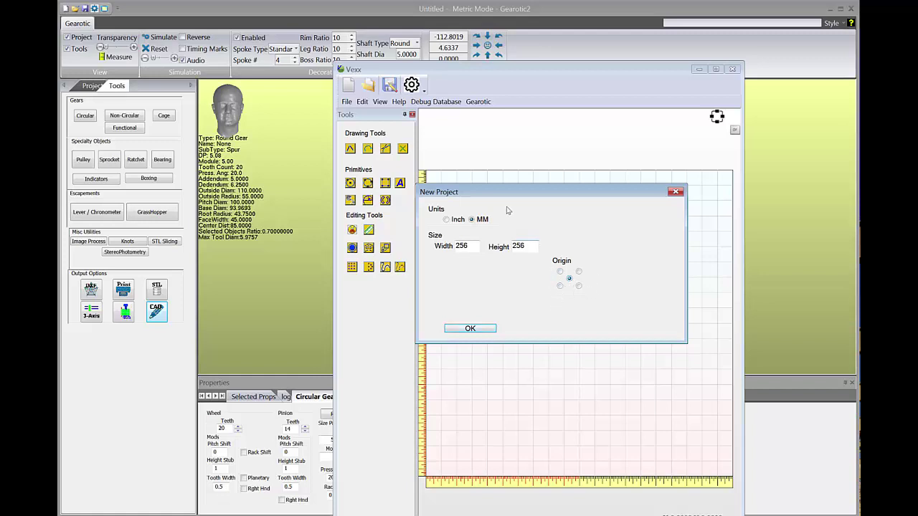
left_click(560, 285)
left_click(481, 330)
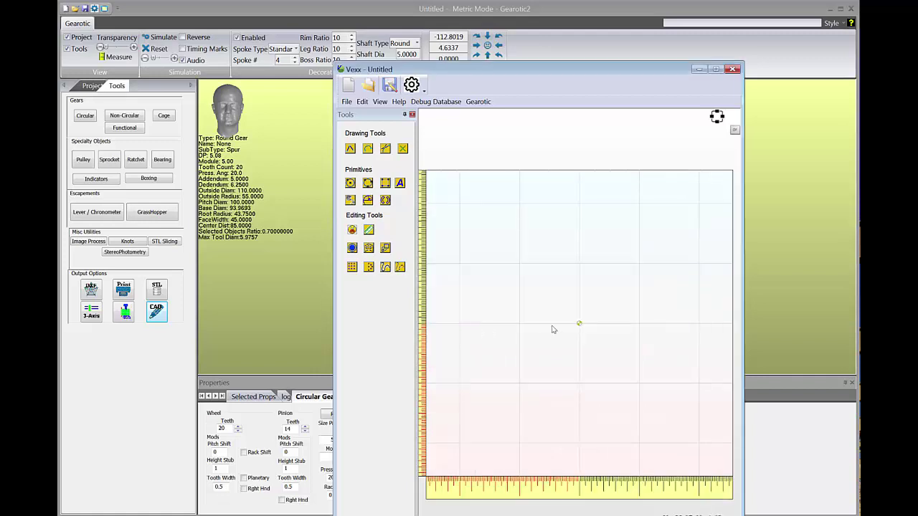
Move the Vexx window to the screen corner and enlarge it to fill the screen.
scroll(552, 329, "down", 2)
left_click_drag(335, 287, 153, 244)
left_click_drag(407, 69, 315, 6)
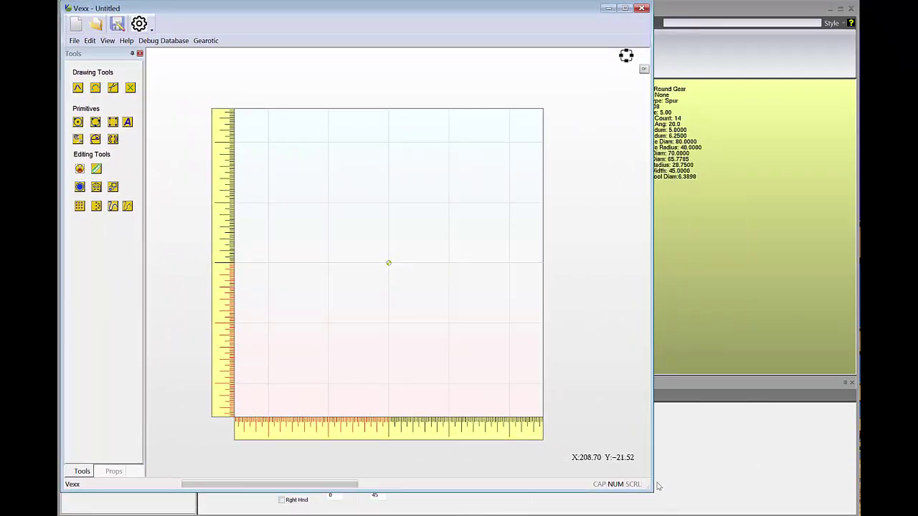
left_click_drag(651, 490, 857, 514)
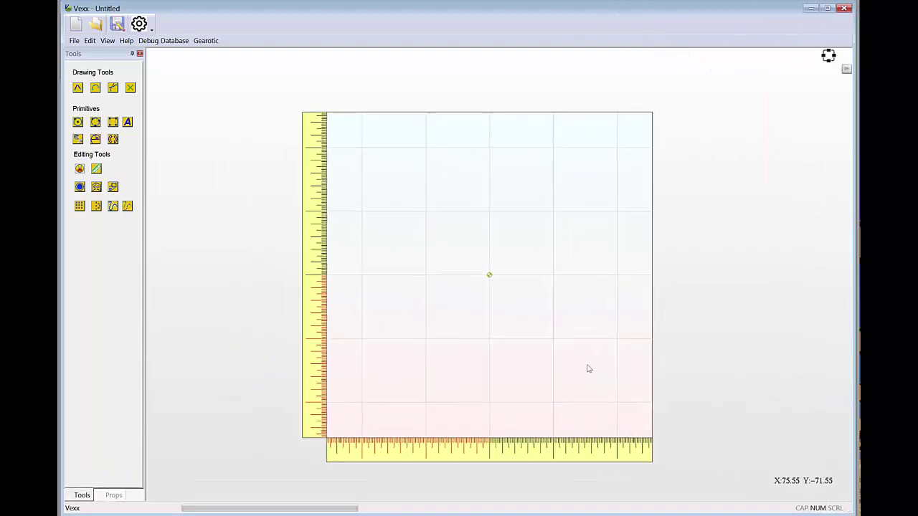
Import the Spur gear from the Gearotic project into the drawing.
scroll(587, 370, "down", 4)
scroll(586, 371, "up", 3)
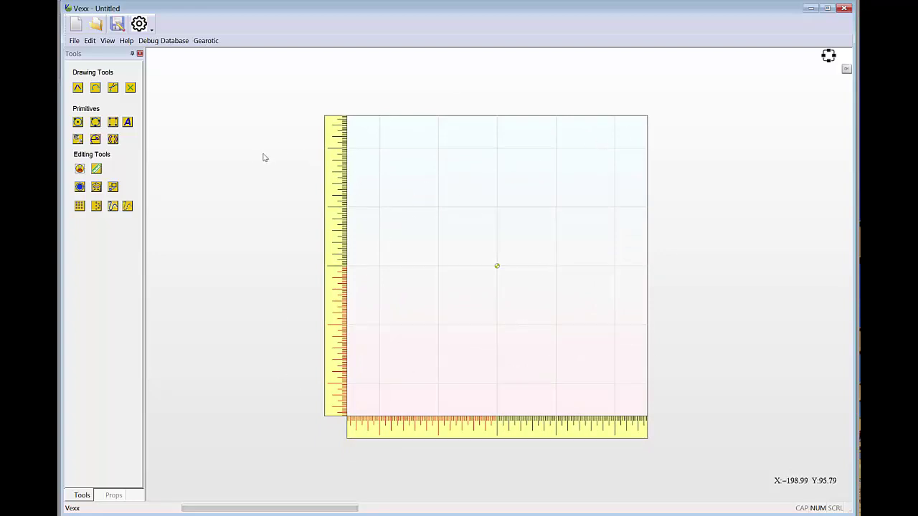
scroll(285, 187, "up", 2)
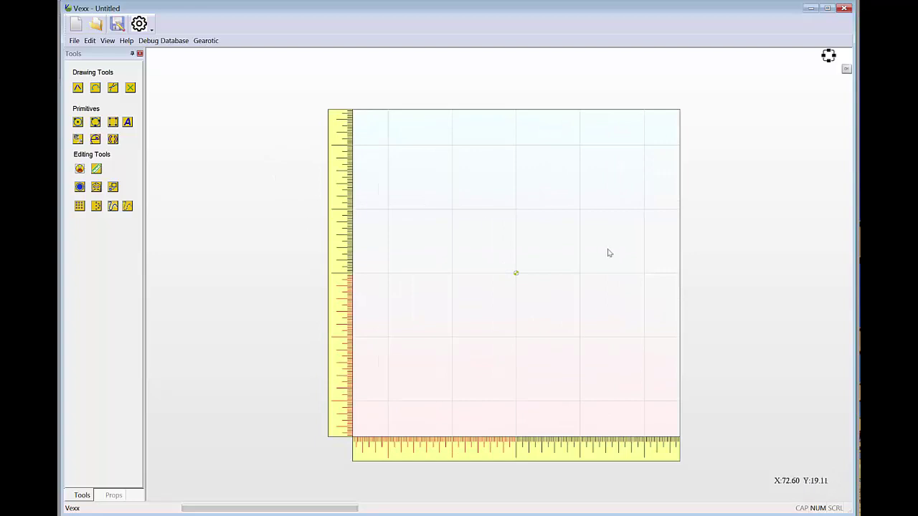
left_click(208, 40)
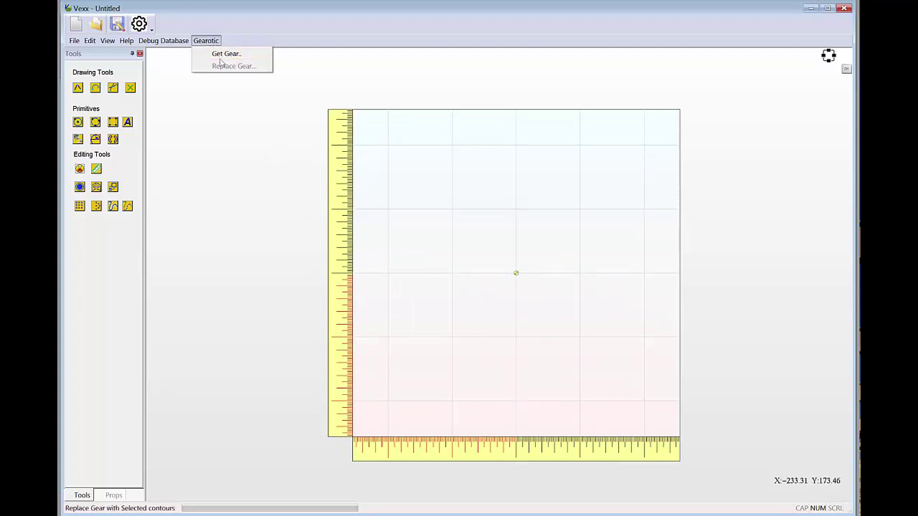
left_click(220, 54)
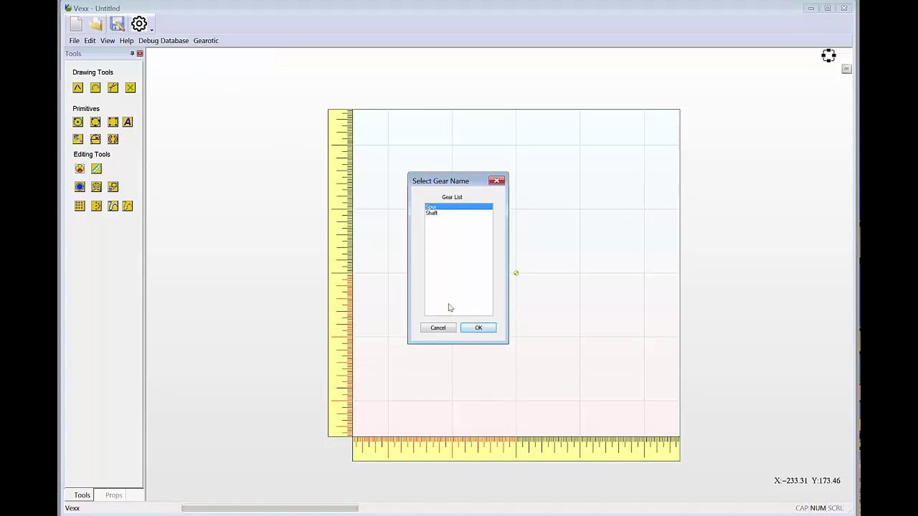
left_click(481, 328)
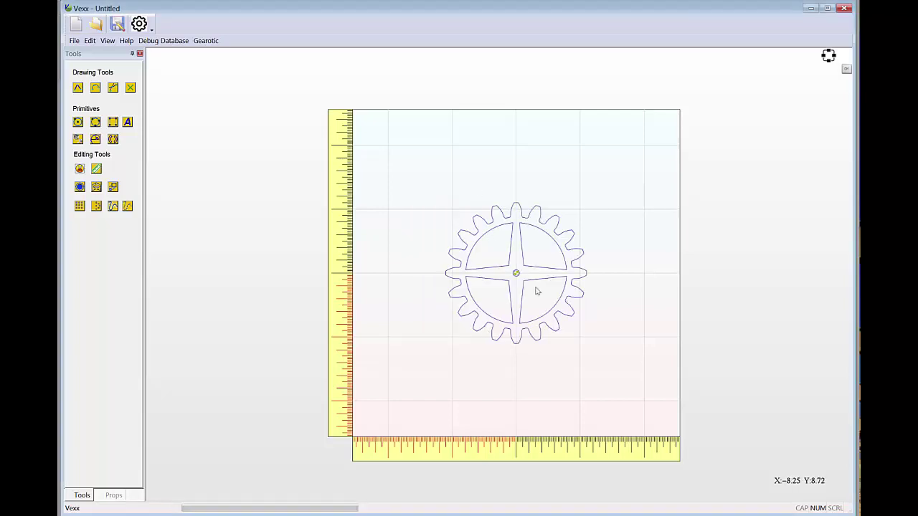
Delete the upper-left, lower-right and upper-right spoke openings from the gear.
scroll(573, 277, "up", 2)
scroll(573, 274, "down", 1)
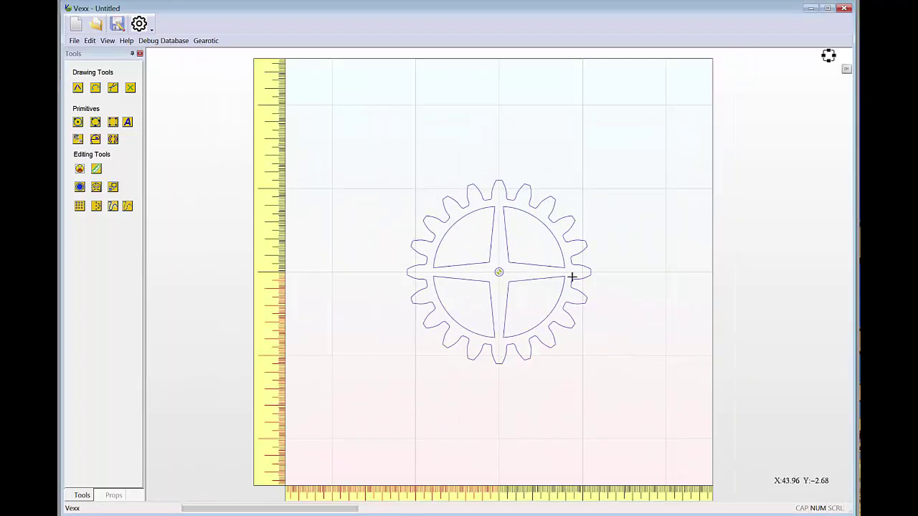
left_click(488, 263)
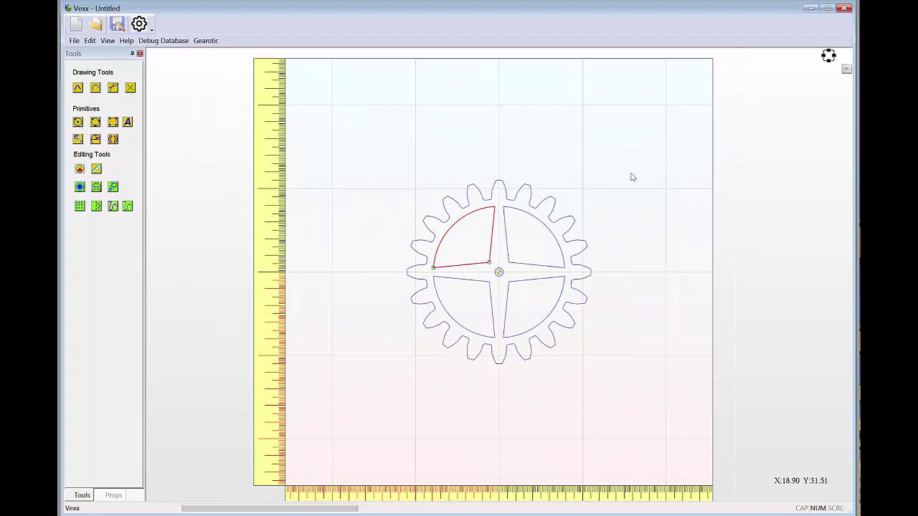
key("Delete")
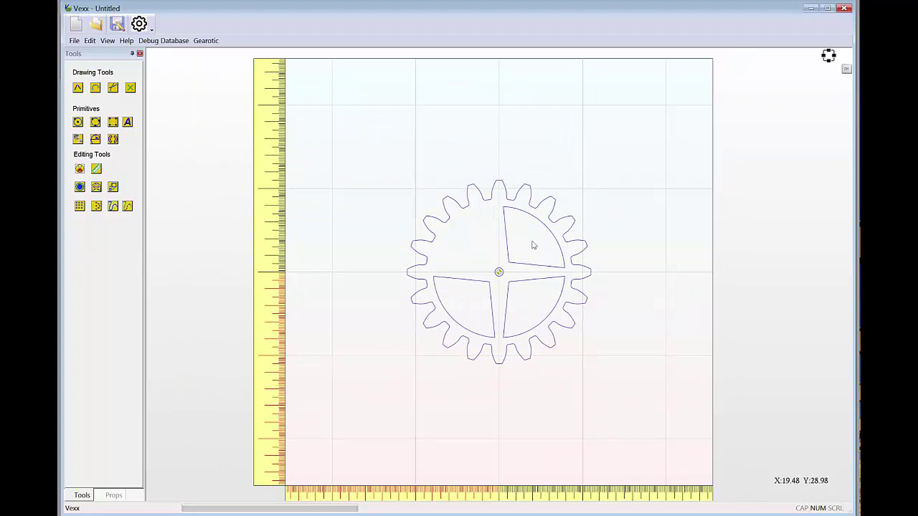
left_click(525, 286)
key("Delete")
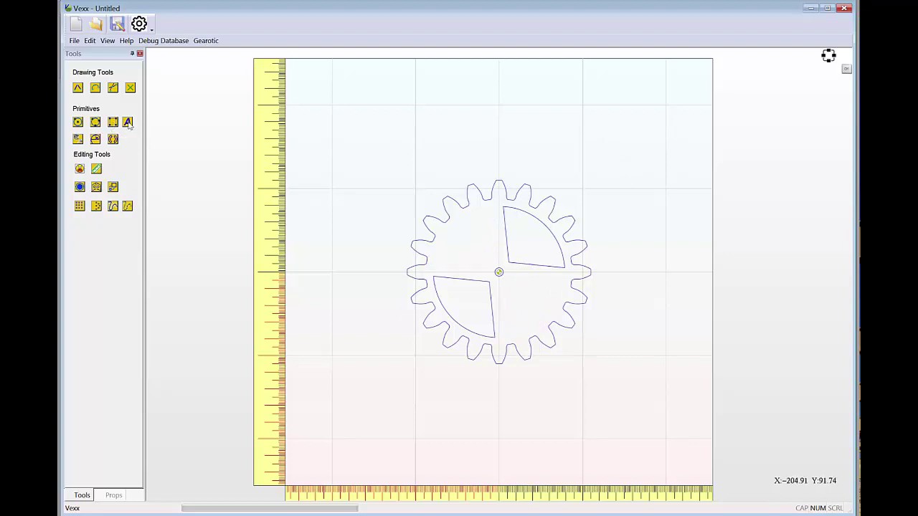
left_click(522, 267)
key("Delete")
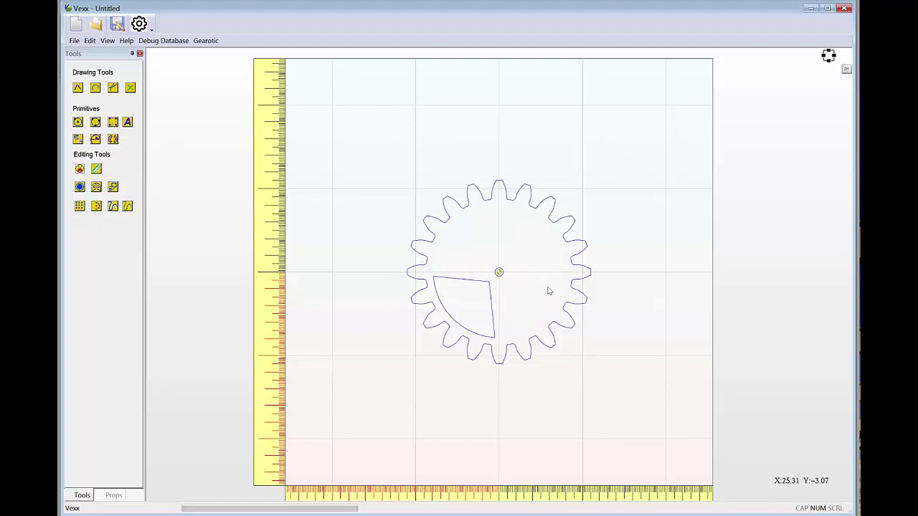
Cut away the remaining lower-left spoke opening with the scissors tool and leave the tool.
left_click(476, 293)
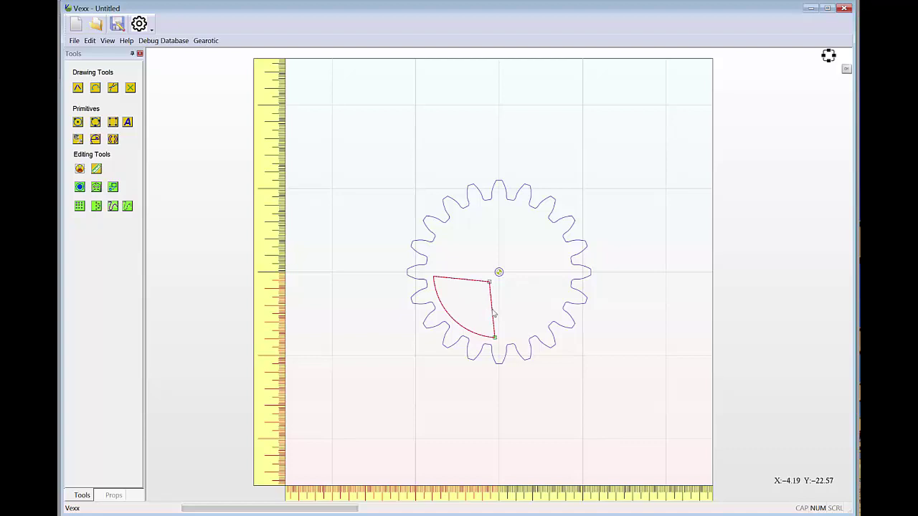
left_click(81, 171)
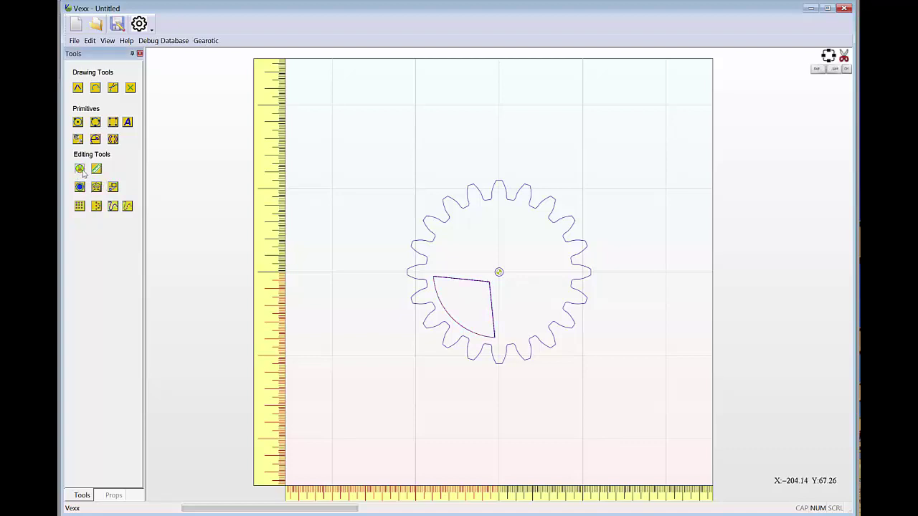
left_click(467, 284)
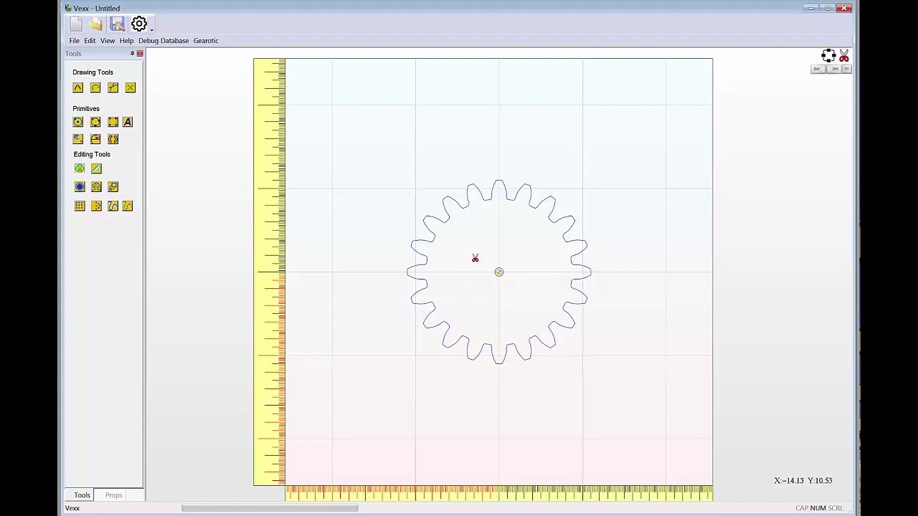
right_click(474, 258)
left_click(479, 233)
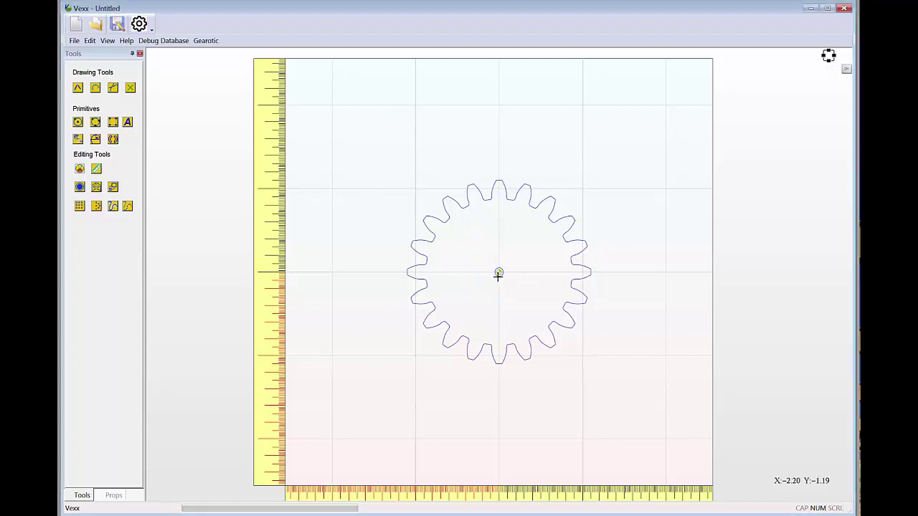
Measure the distance from the gear's centre to a point in the blank area inside the teeth.
left_click(96, 169)
left_click(498, 272)
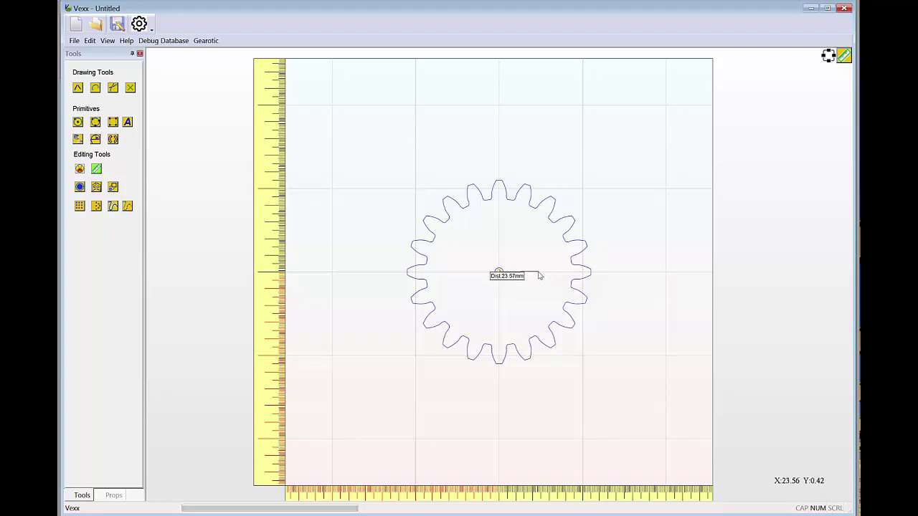
left_click(518, 232)
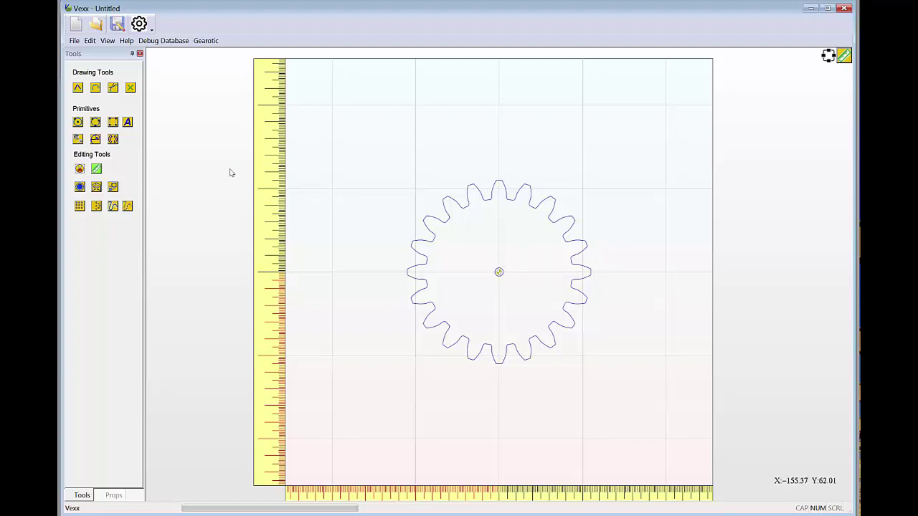
key("Escape")
Add six curved slots around the gear's centre with the Slot Wizard, using 50% sweep, 6.25 mm width and 25 mm radius.
left_click(465, 206)
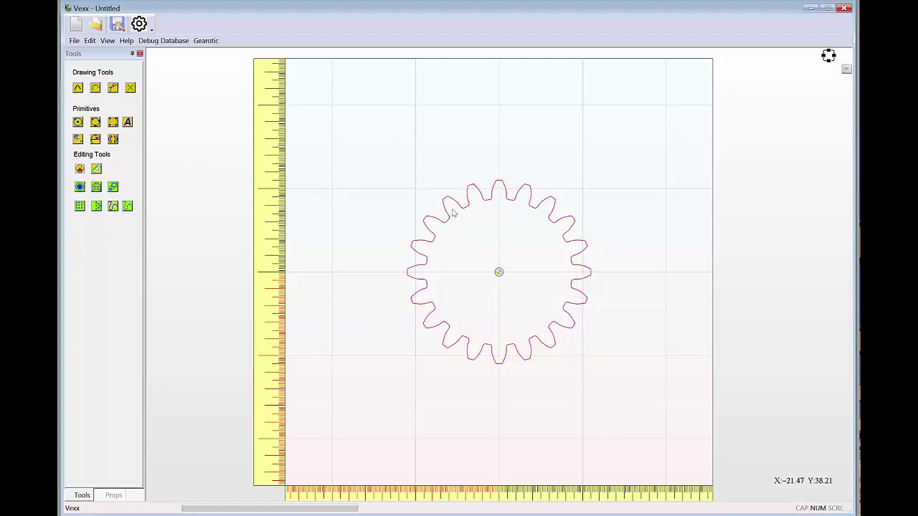
left_click(113, 139)
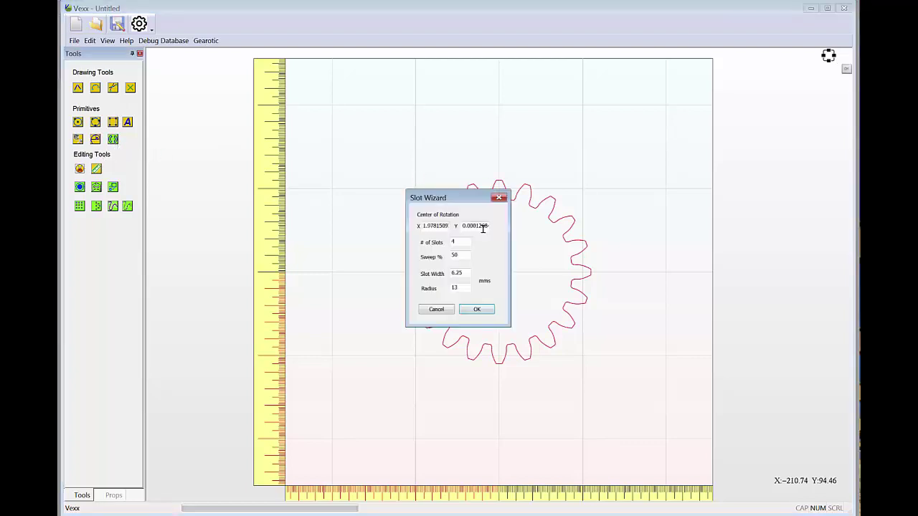
left_click_drag(472, 197, 330, 179)
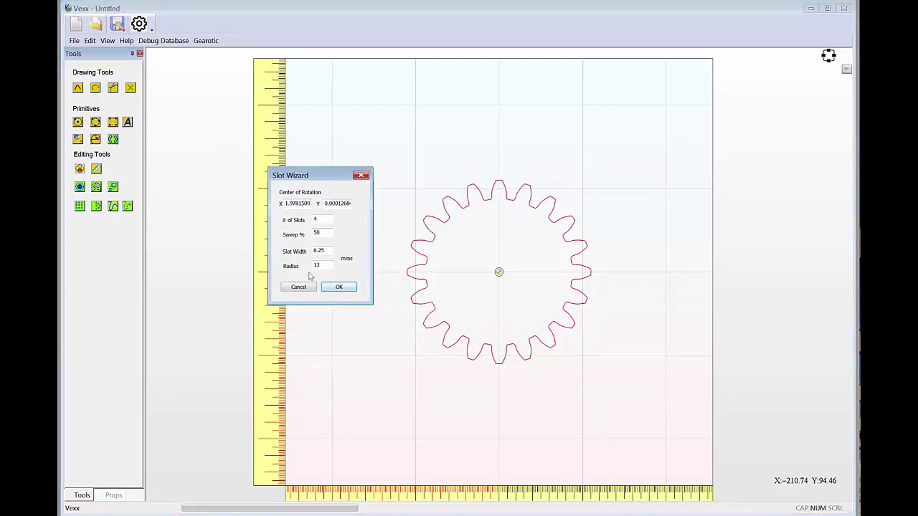
left_click_drag(324, 265, 283, 265)
type("25")
double_click(324, 219)
left_click(348, 287)
left_click(624, 233)
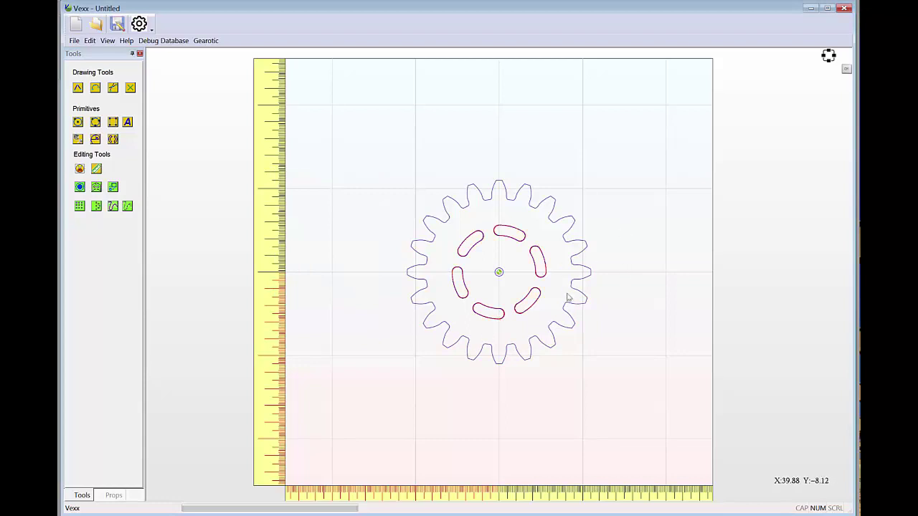
left_click(628, 251)
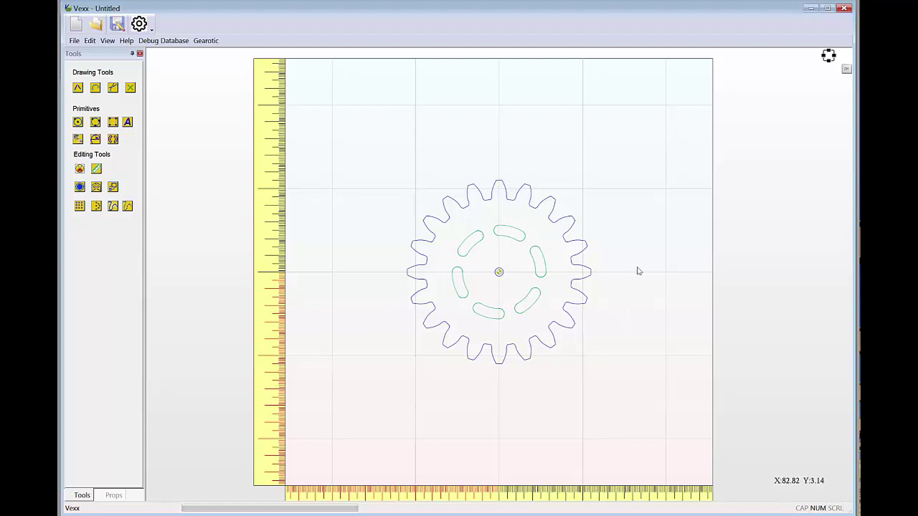
Select all the gear and slot contours and replace the project's Spur gear with them.
left_click_drag(375, 152, 649, 418)
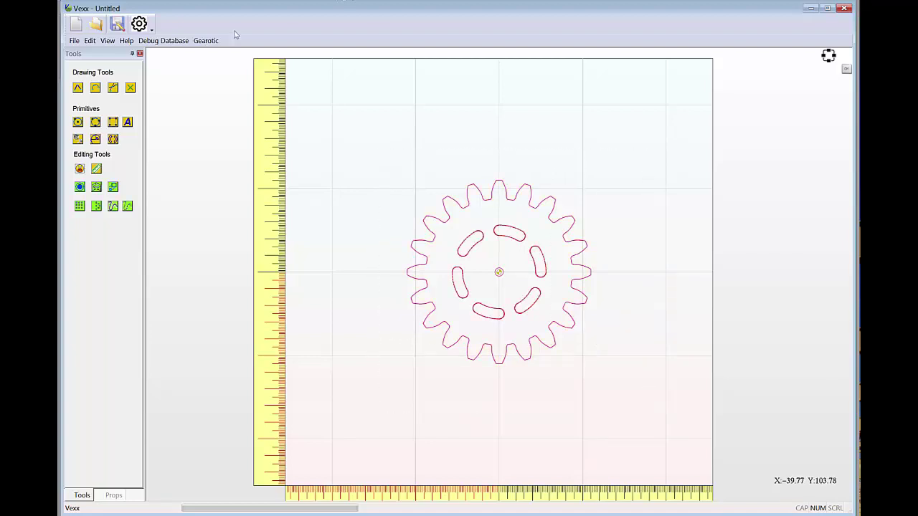
left_click(206, 43)
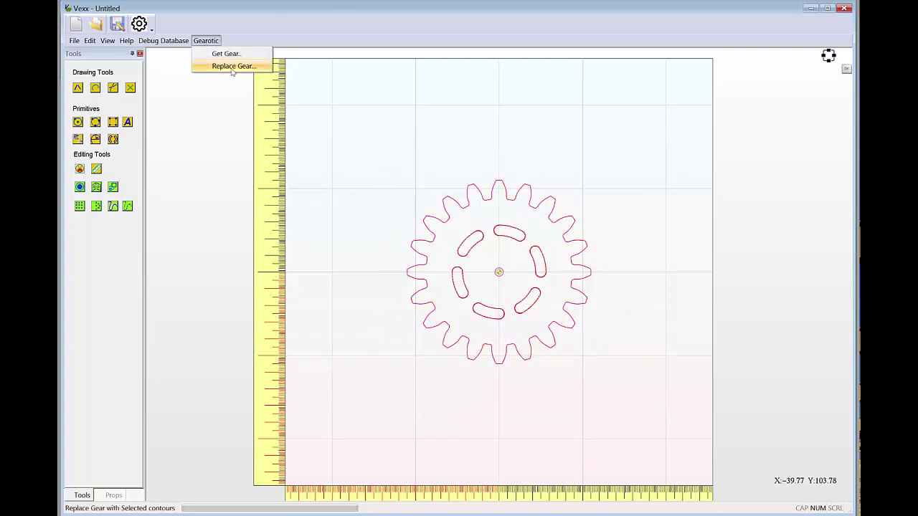
left_click(232, 67)
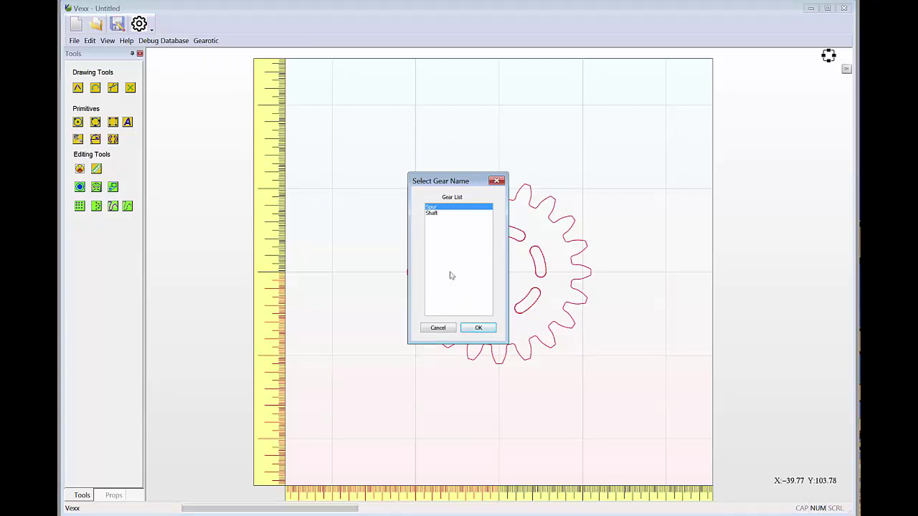
left_click(478, 328)
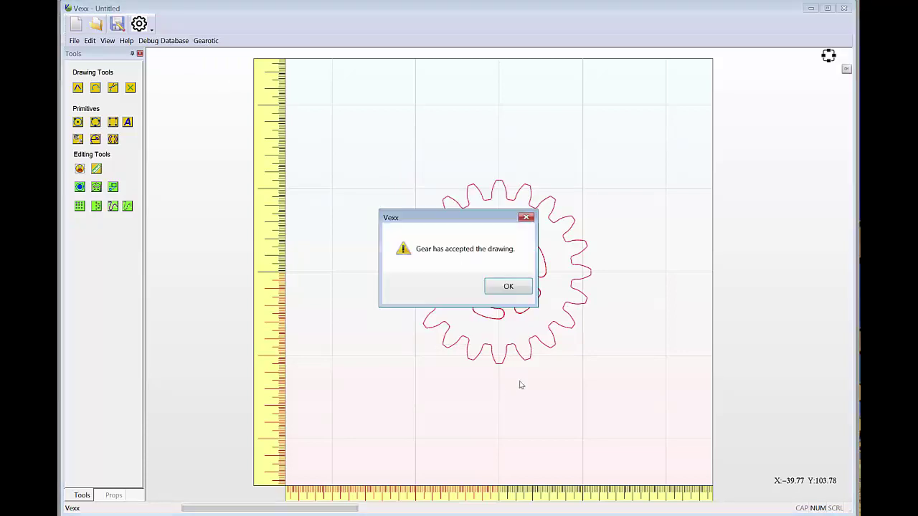
left_click(509, 287)
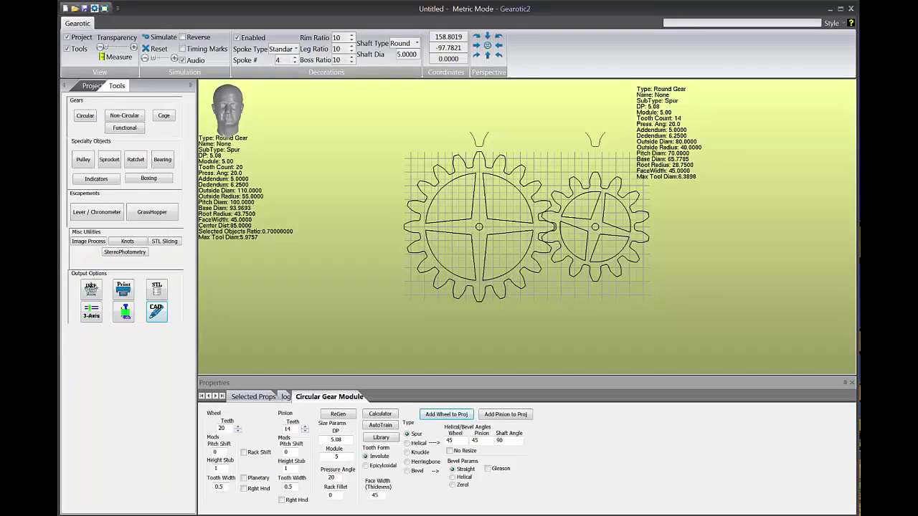
Examine the updated spur gear with its curved slots in the project view.
left_click(92, 87)
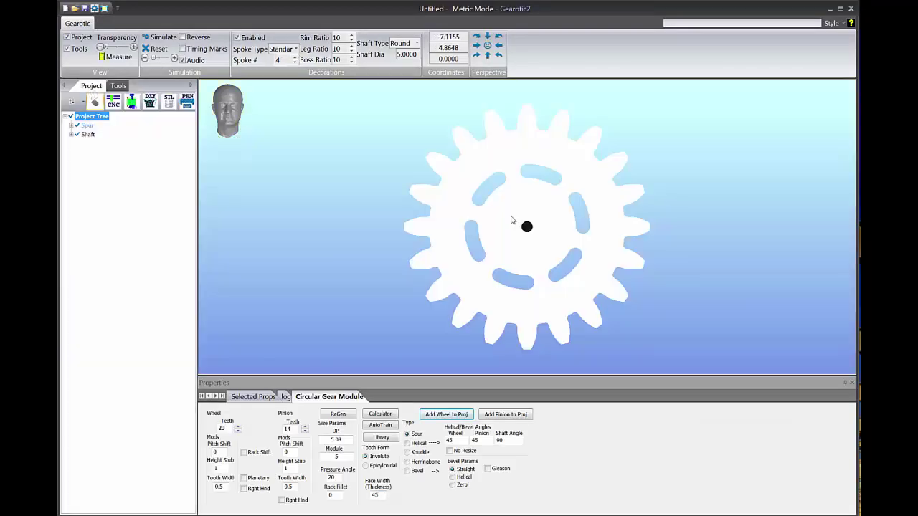
left_click(514, 220)
scroll(676, 282, "down", 3)
scroll(676, 278, "up", 3)
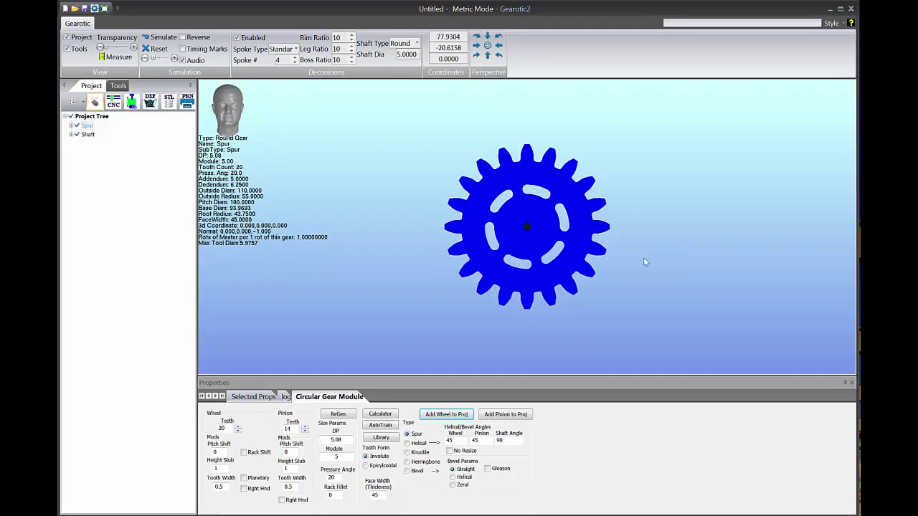
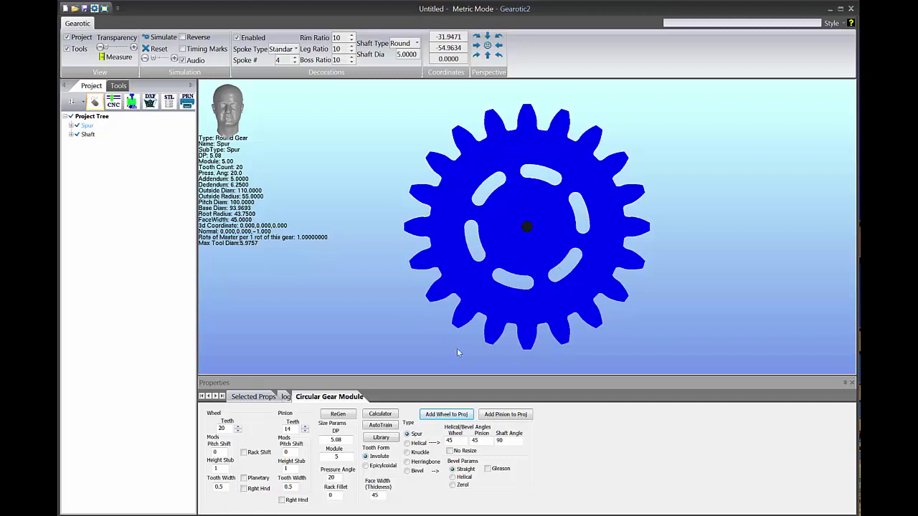
scroll(508, 235, "down", 1)
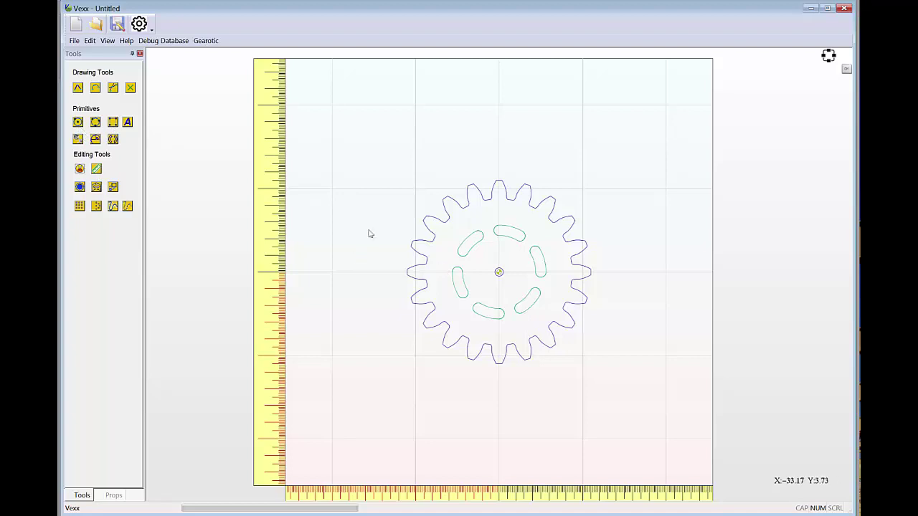
In Vexx, draw a tall rectangle over the gear's right-hand teeth, extending past the gear above and below.
left_click(112, 122)
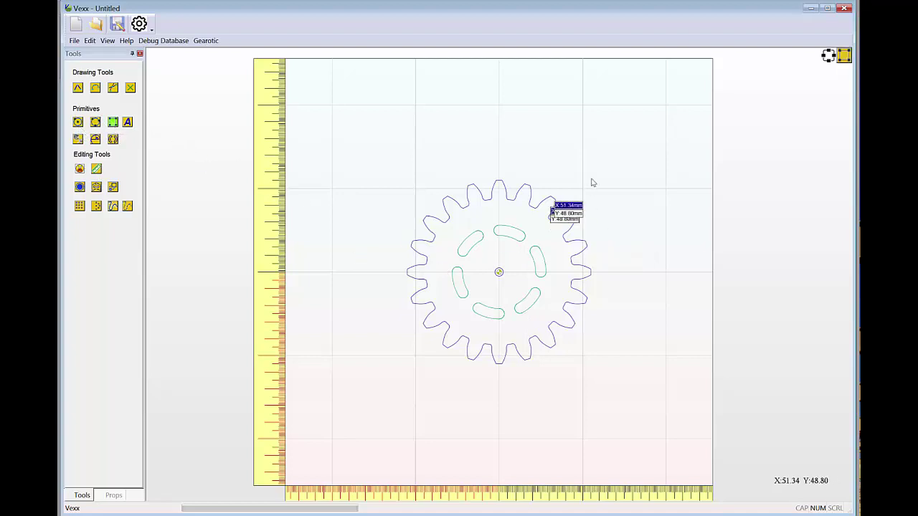
left_click(548, 166)
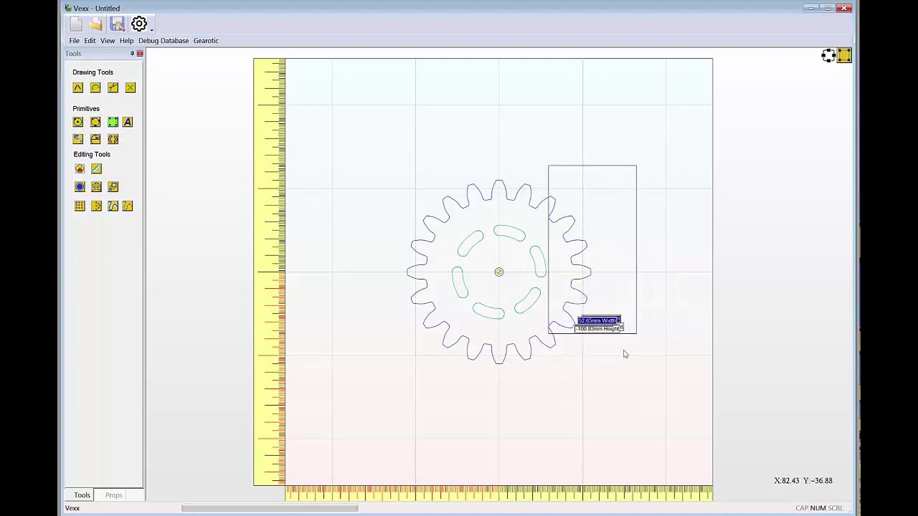
left_click(622, 403)
Trim off the gear's right-hand teeth and the surplus rectangle lines with the scissors, leaving one straight vertical edge, and leave the tool.
right_click(652, 294)
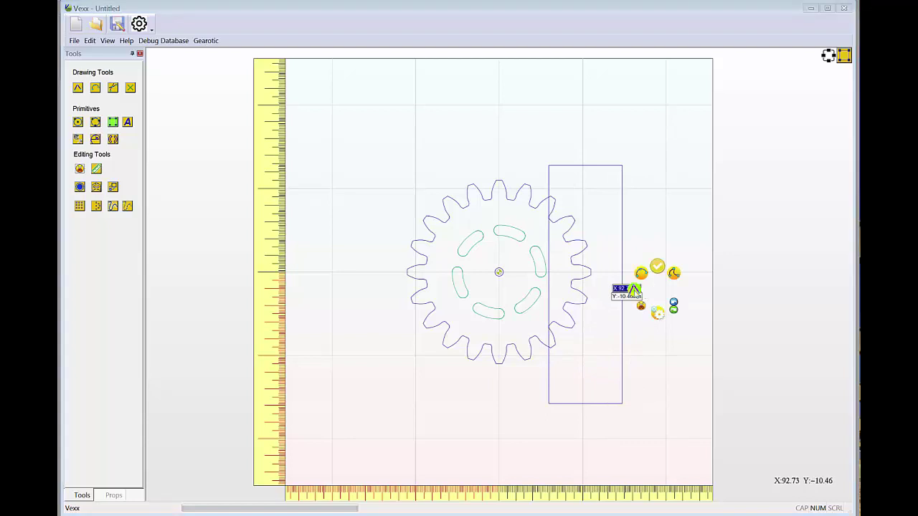
right_click(645, 276)
left_click(632, 288)
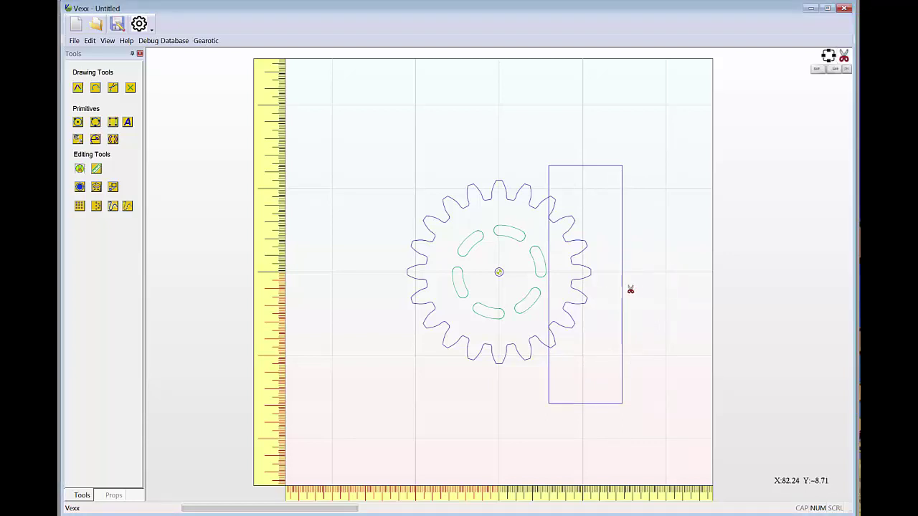
left_click(578, 256)
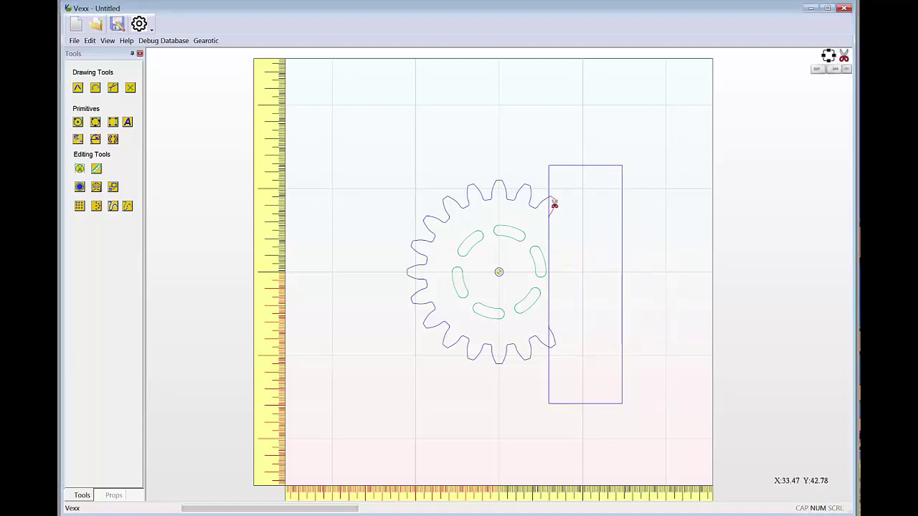
left_click(548, 372)
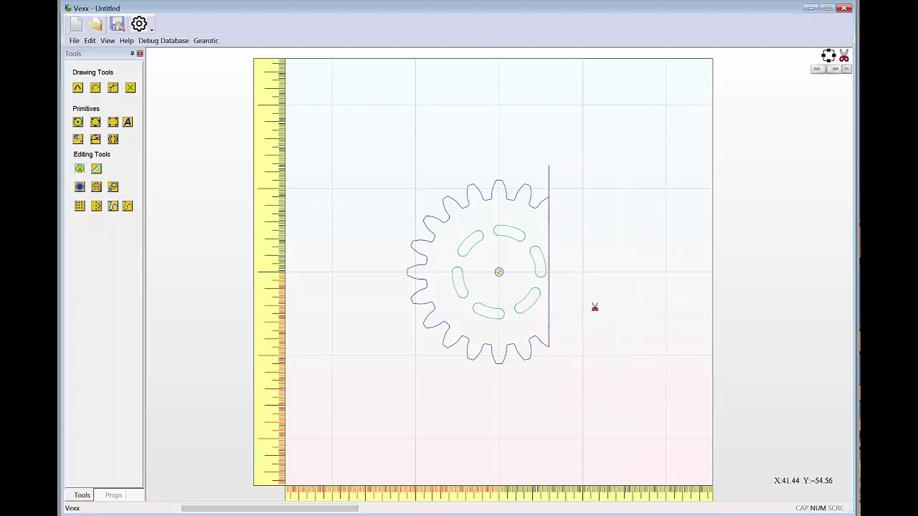
left_click(547, 183)
right_click(591, 258)
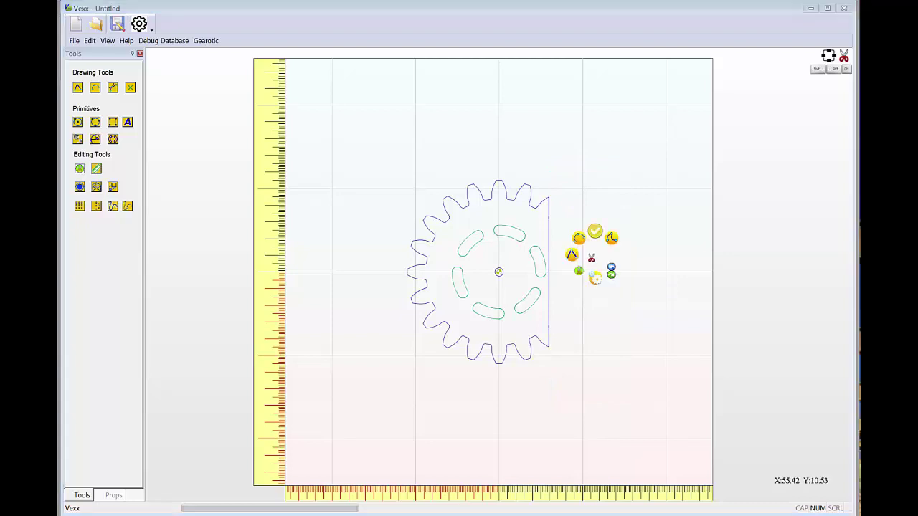
left_click(595, 233)
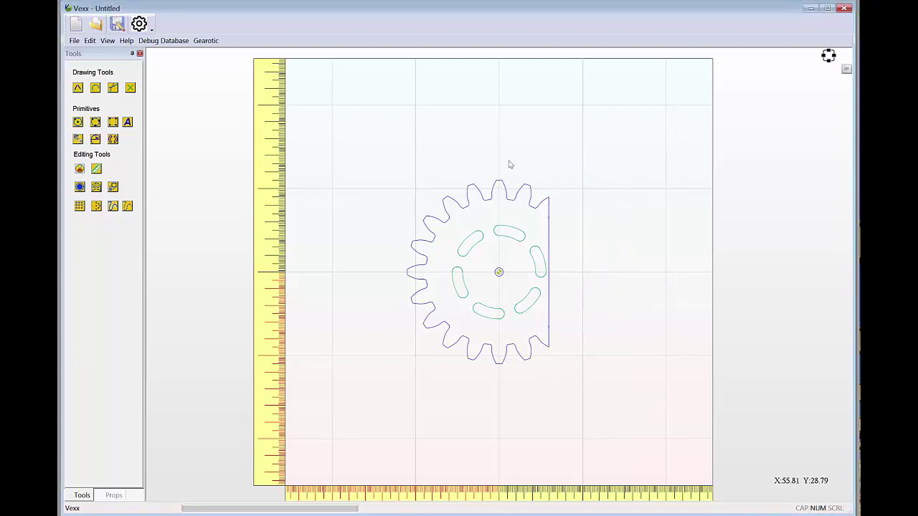
Select all the contours of the flat-sided gear and replace the project's Spur gear with them.
left_click_drag(354, 135, 653, 447)
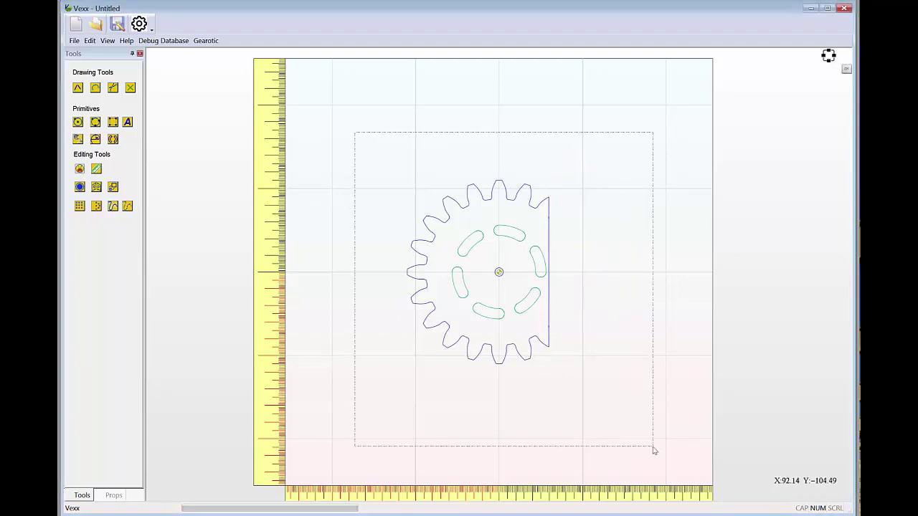
left_click(213, 41)
left_click(224, 64)
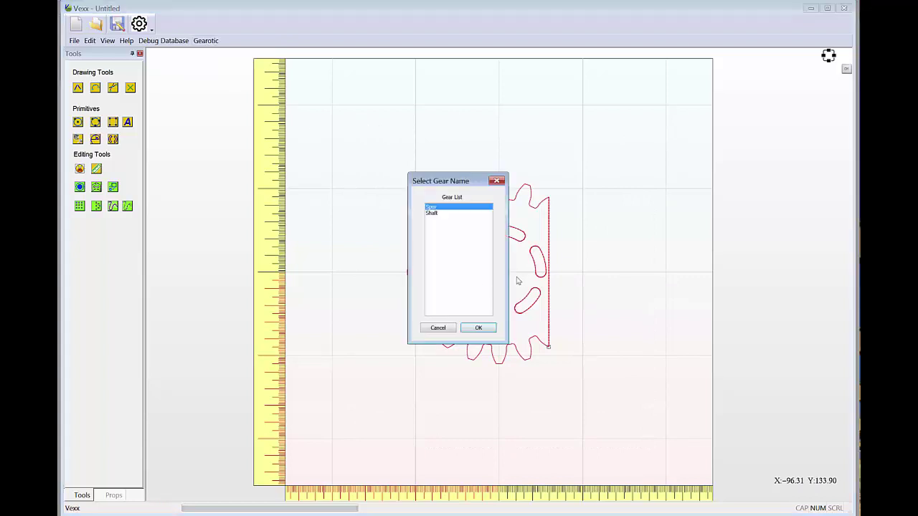
left_click(480, 328)
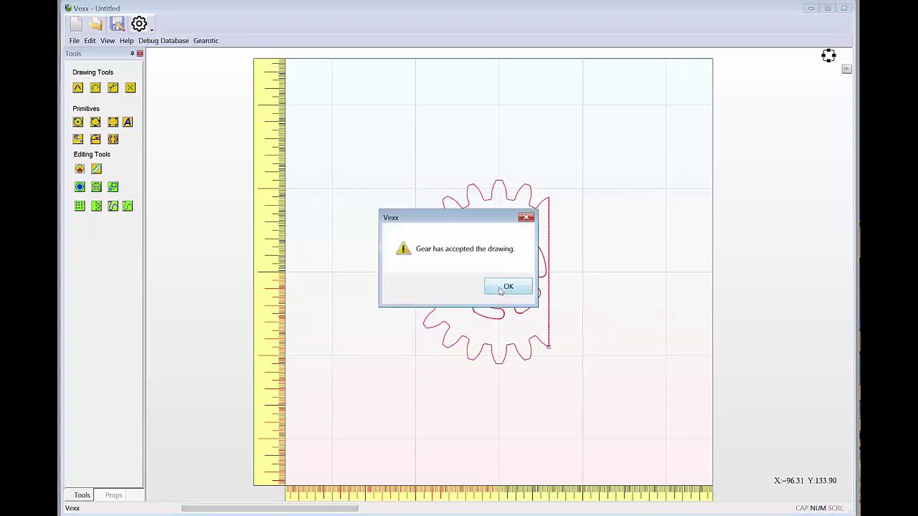
left_click(499, 288)
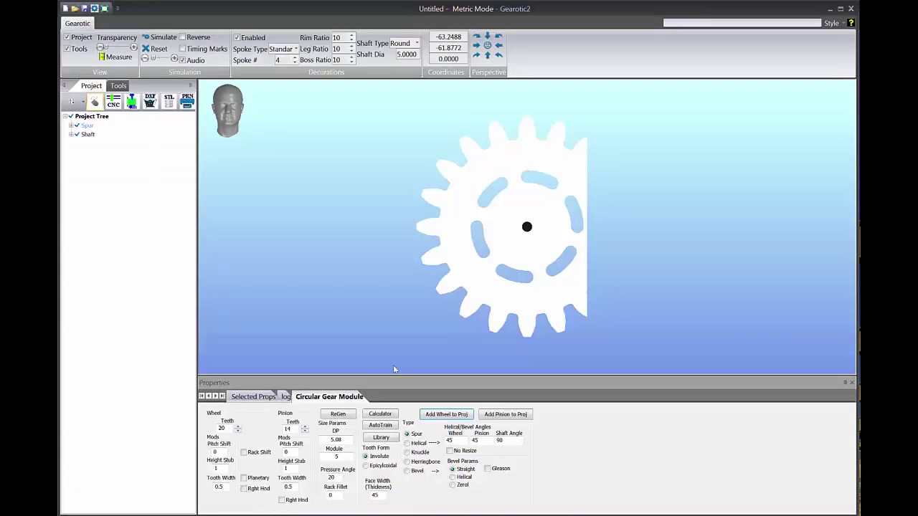
Examine the flat-sided spur gear in Gearotic from the front and at an angle.
scroll(616, 244, "up", 2)
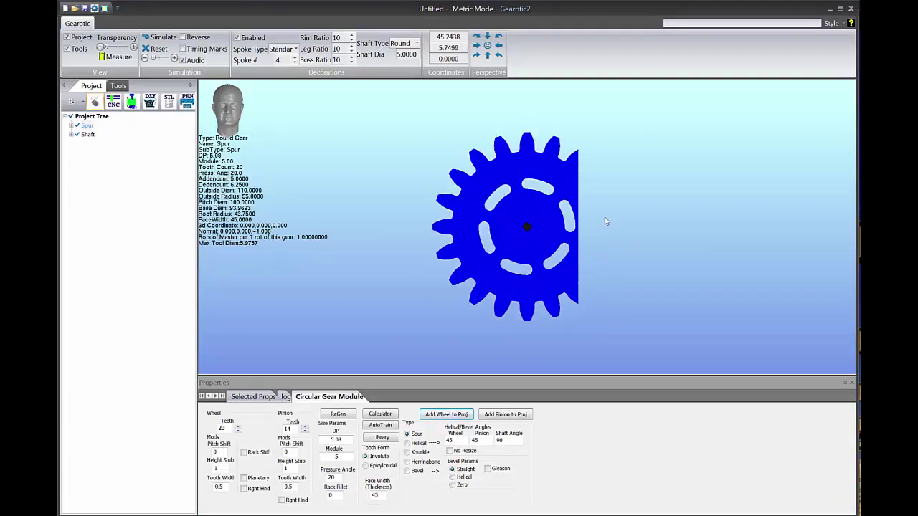
scroll(596, 241, "up", 1)
left_click_drag(595, 241, 501, 323)
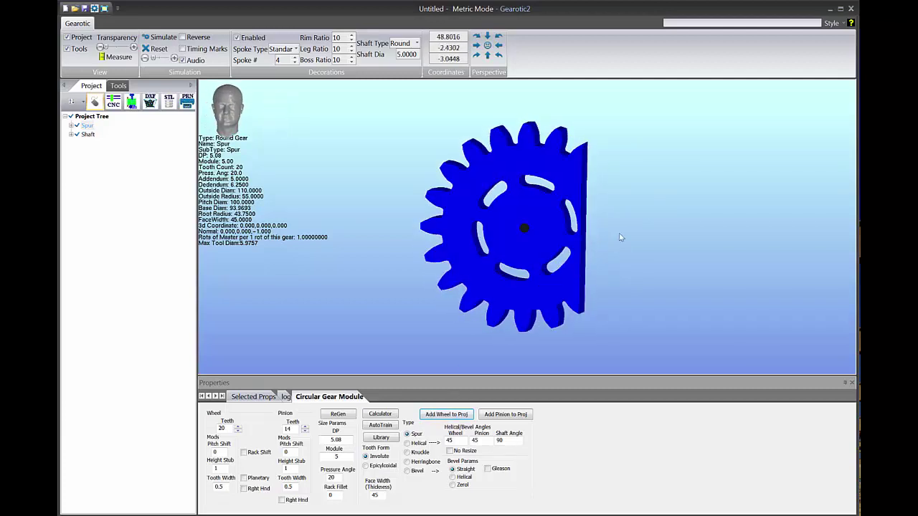
left_click_drag(621, 237, 588, 275)
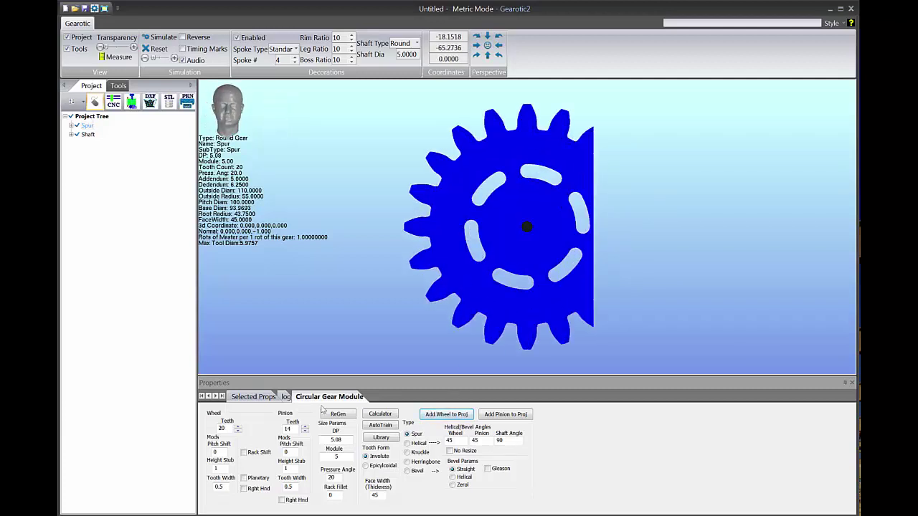
Add the 14-tooth pinion to the project and place it slightly below centre on the spur gear's flat side.
left_click(513, 420)
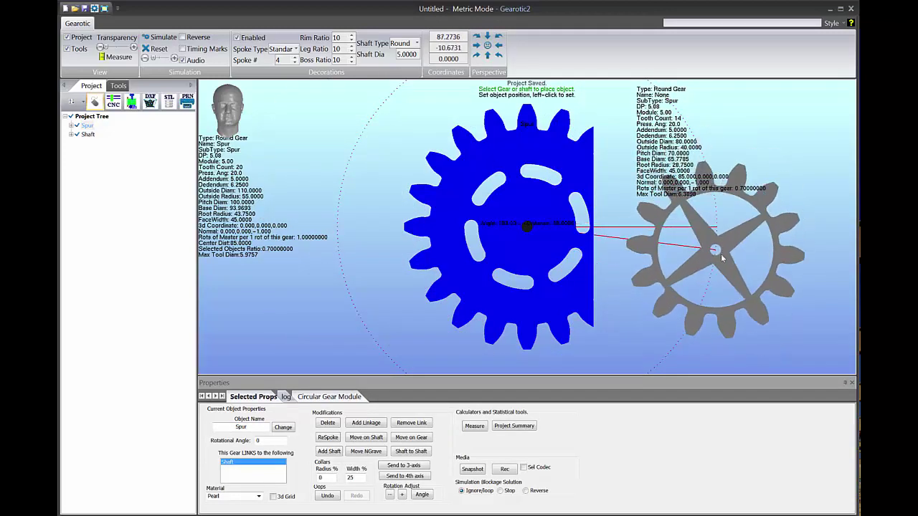
left_click(723, 263)
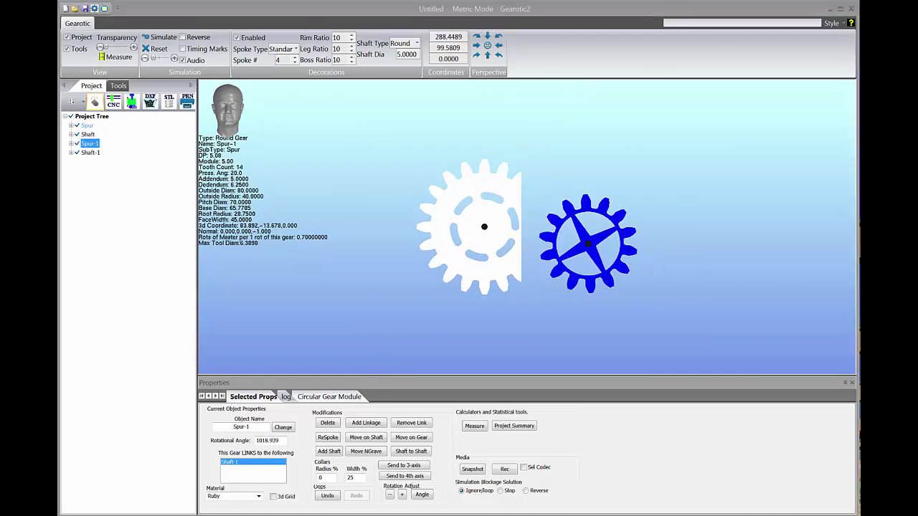
Delete the pinion Spur-1 and its shaft from the project.
left_click(92, 144)
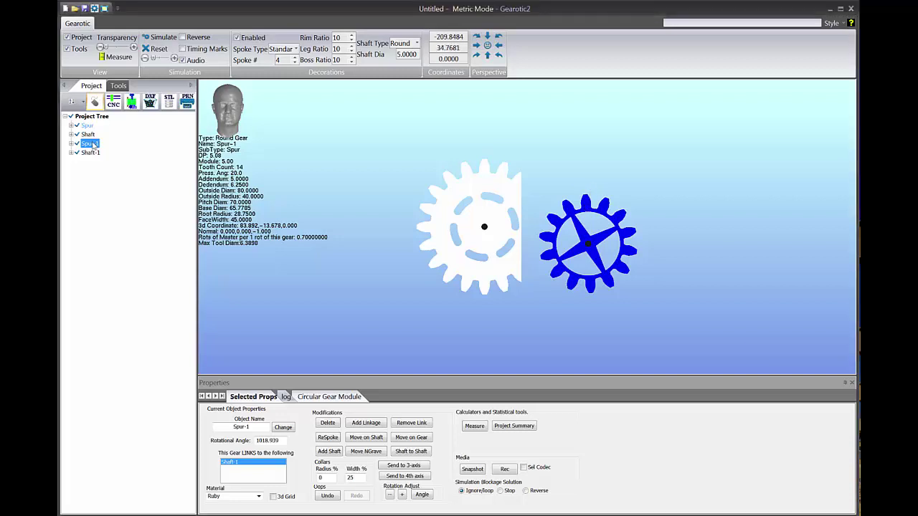
right_click(92, 146)
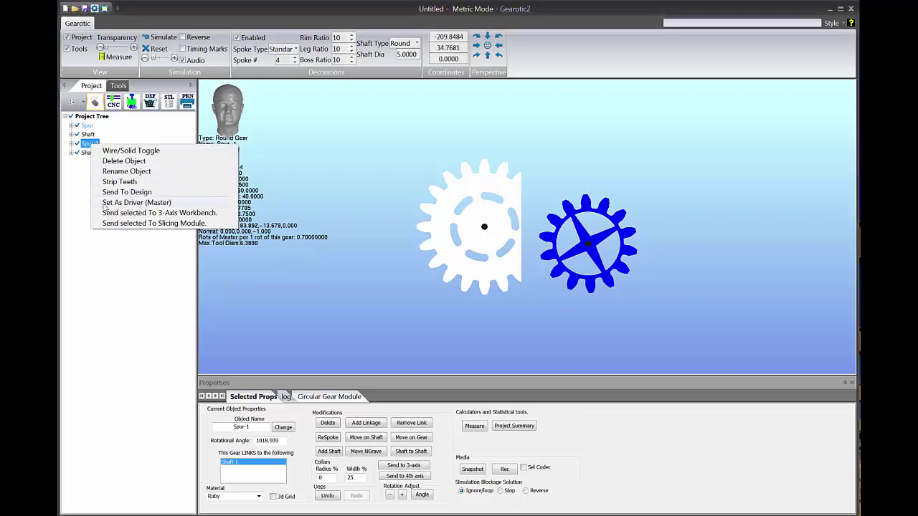
left_click(124, 160)
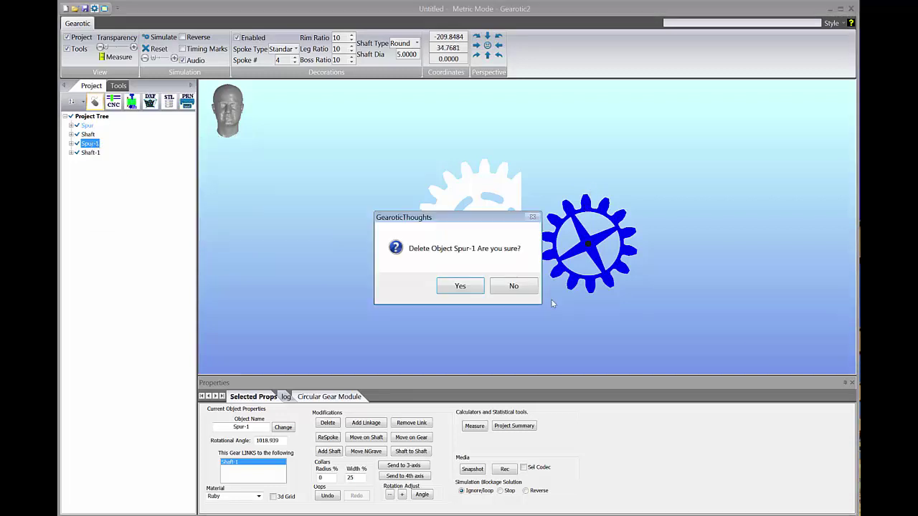
left_click(460, 287)
left_click(459, 286)
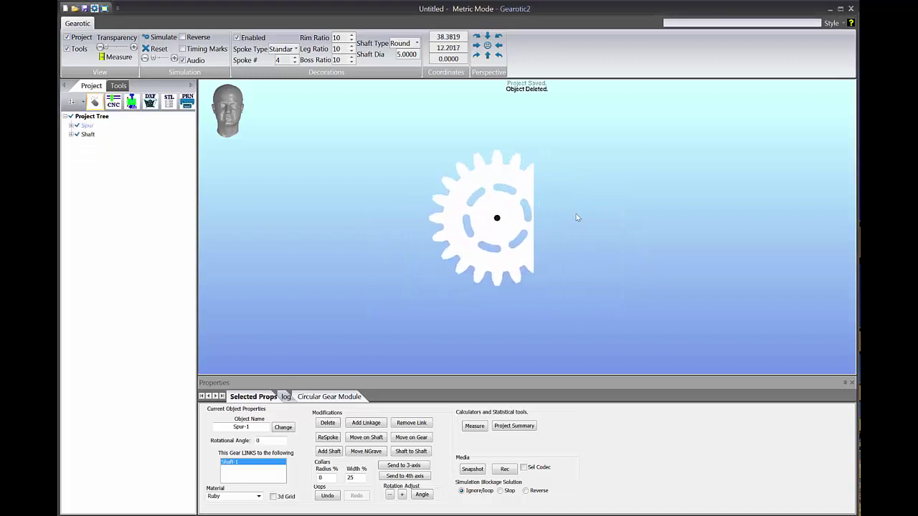
Switch to Vexx and delete the entire gear drawing.
left_click(585, 215)
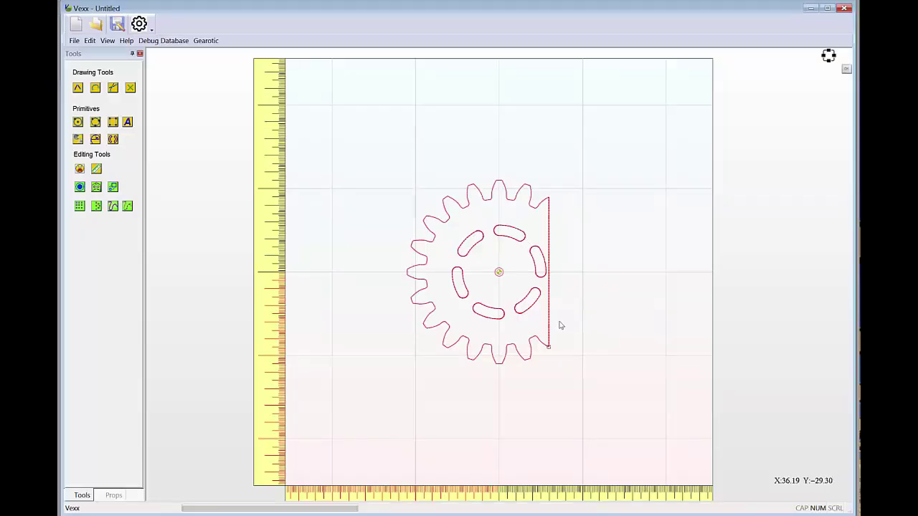
left_click_drag(363, 139, 611, 410)
key("Delete")
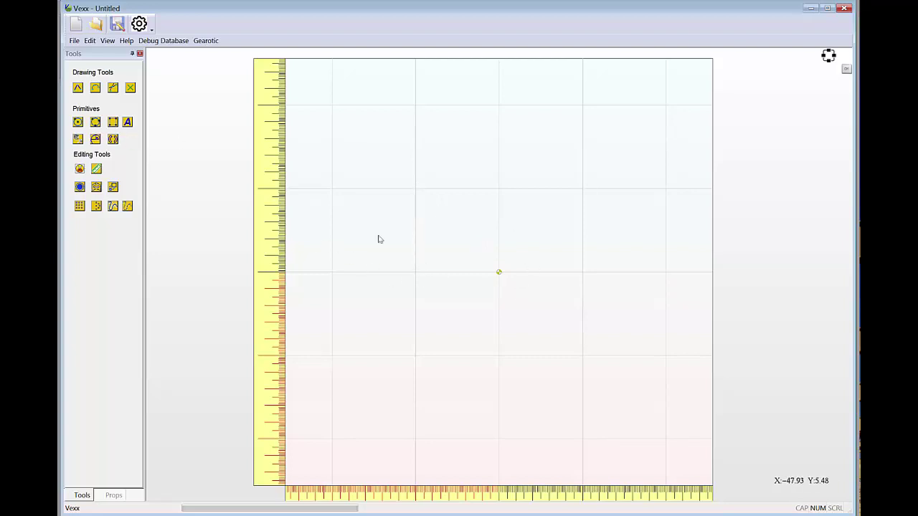
Draw a golden spiral from the origin out to about 100 mm along the positive X axis, and leave the tool.
left_click(95, 139)
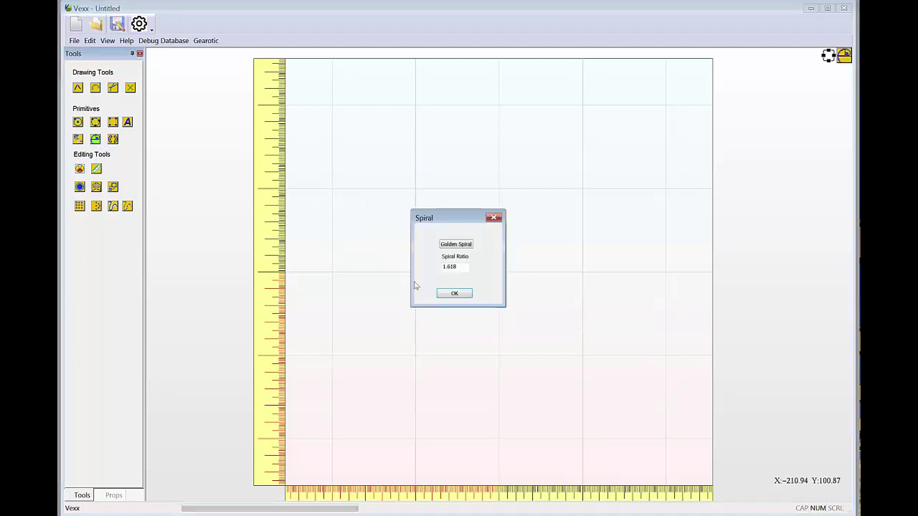
left_click(462, 245)
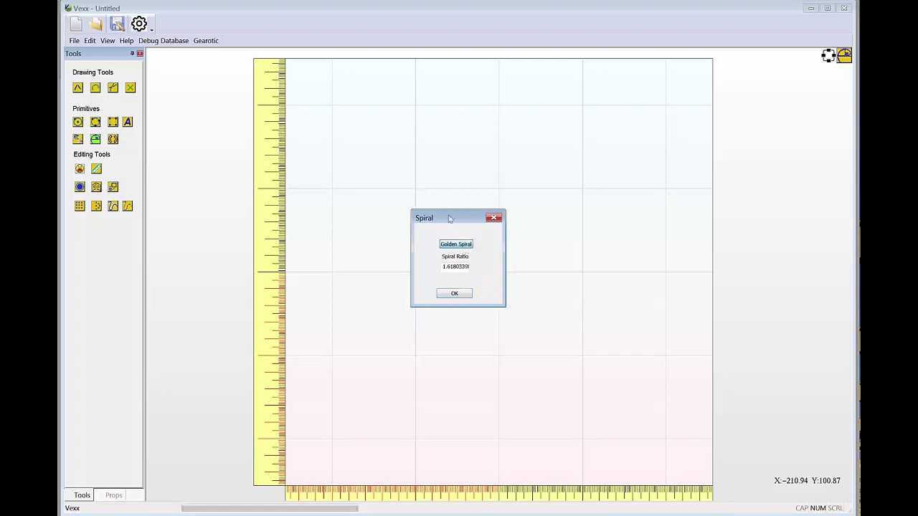
left_click(459, 295)
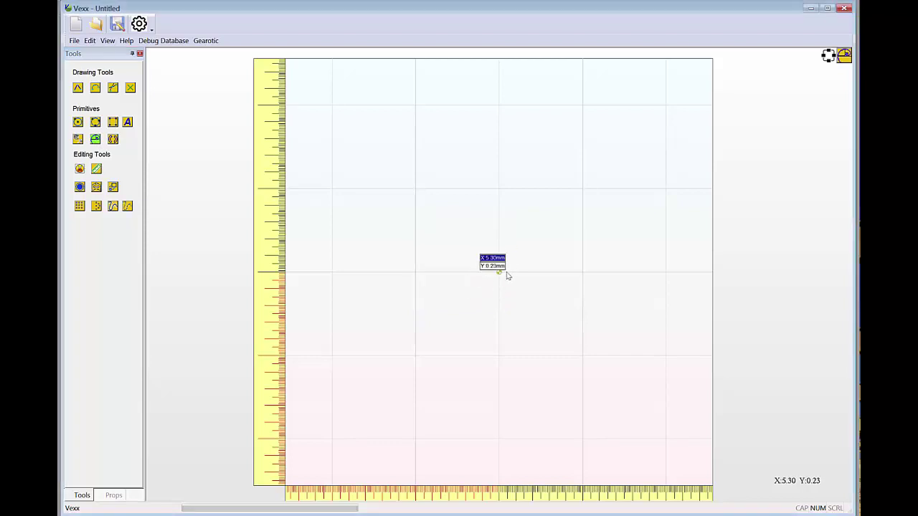
left_click(498, 272)
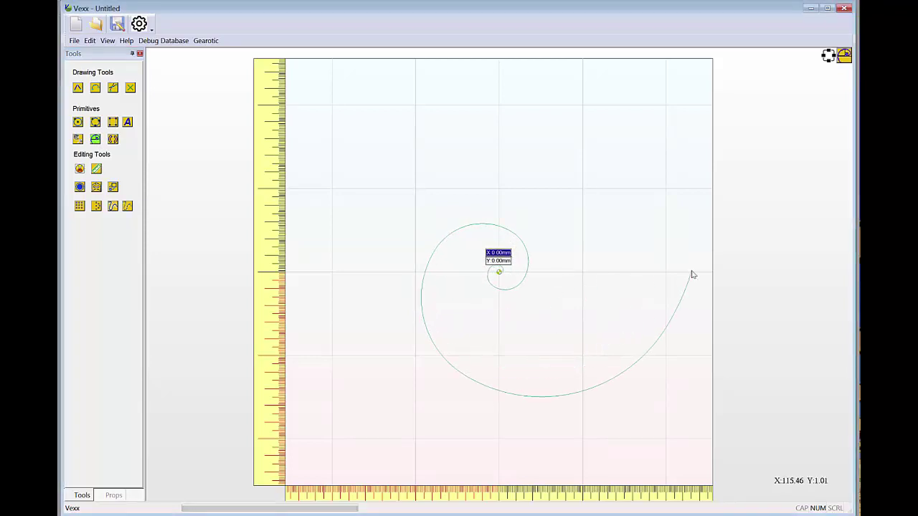
left_click(666, 274)
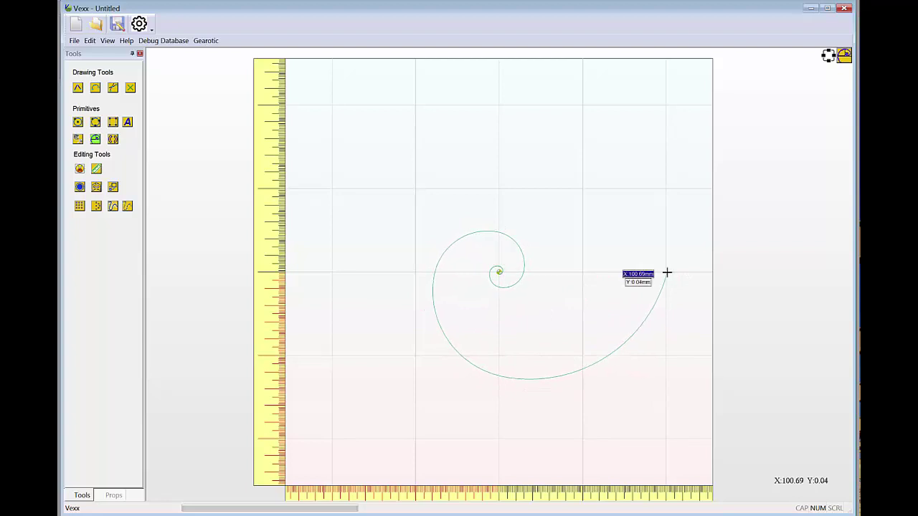
right_click(608, 218)
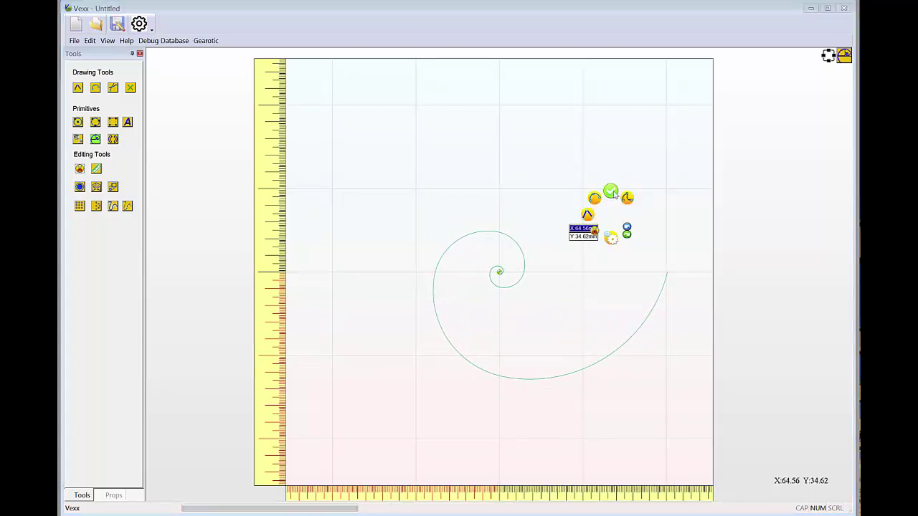
left_click(611, 191)
Offset the golden spiral outside by a distance of 3, with round corners and round open-vector ends.
left_click(522, 251)
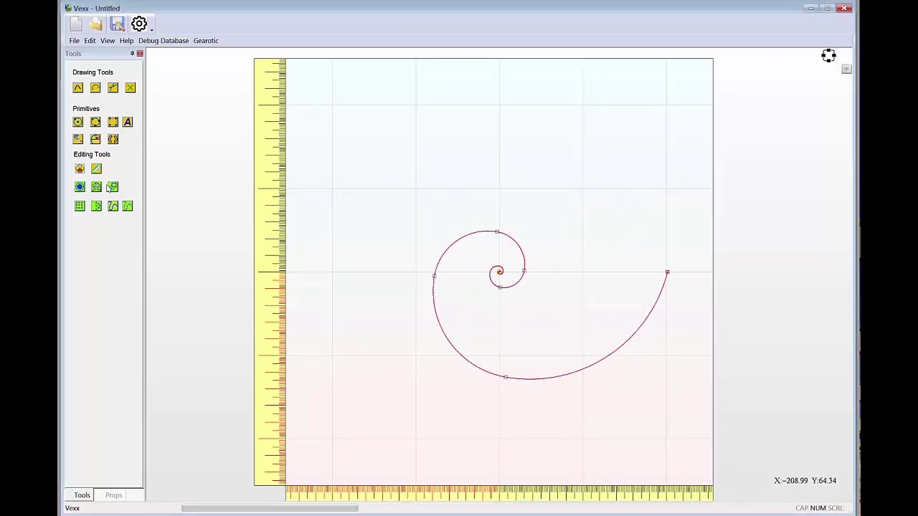
left_click(96, 187)
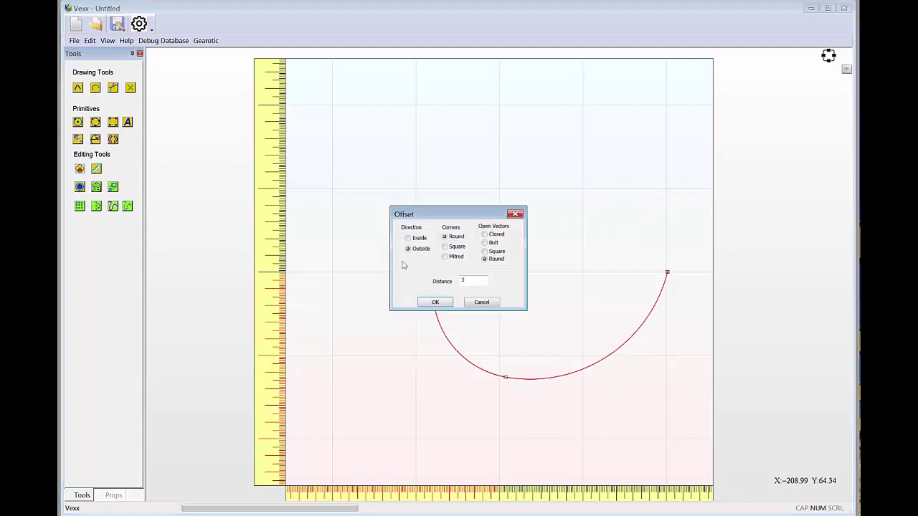
left_click(435, 302)
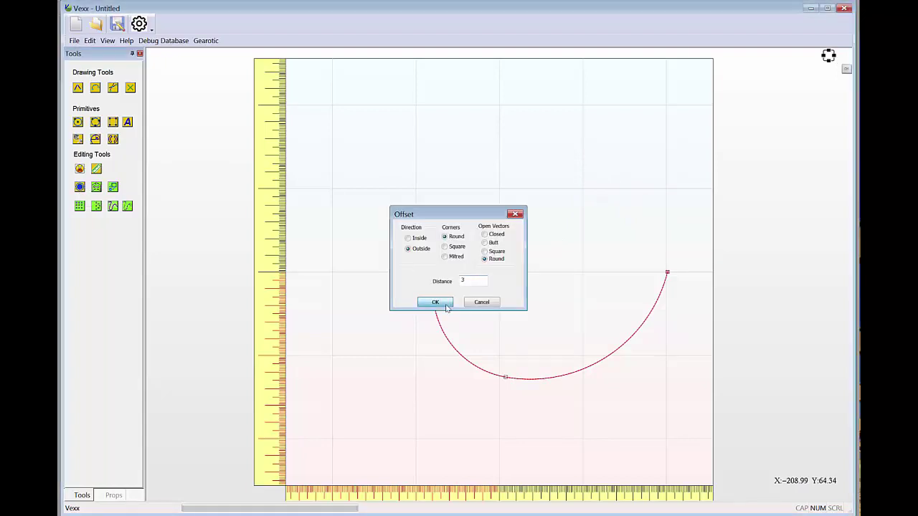
left_click(518, 319)
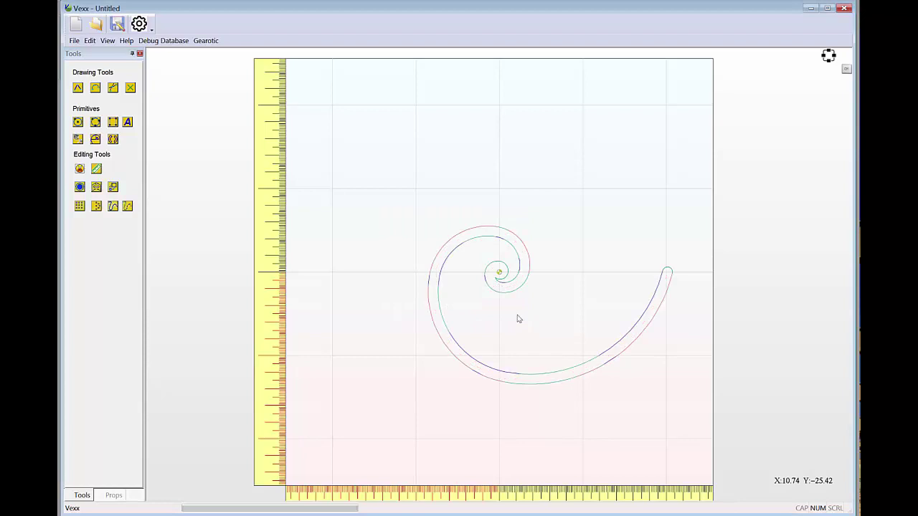
Make a circular array of the offset spiral about the origin with 8 copies over a 360-degree sweep, correcting object rotation.
left_click_drag(408, 199, 706, 422)
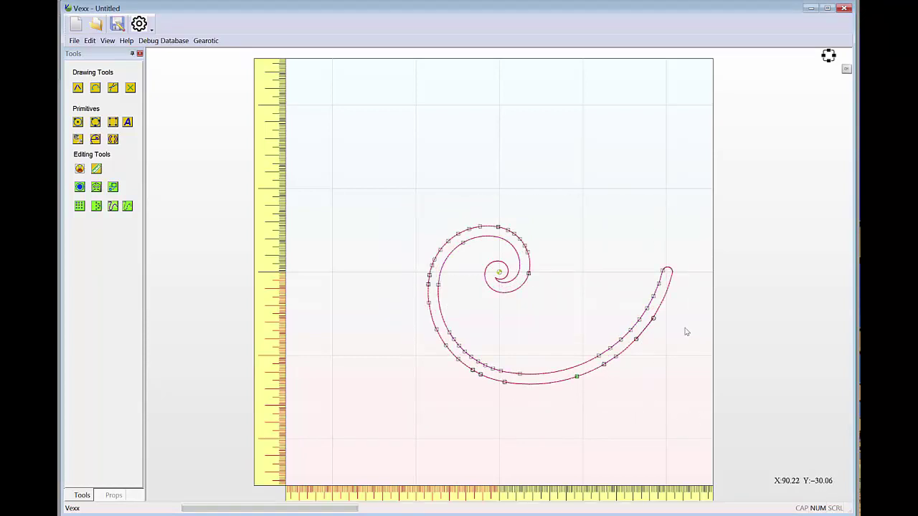
left_click(113, 207)
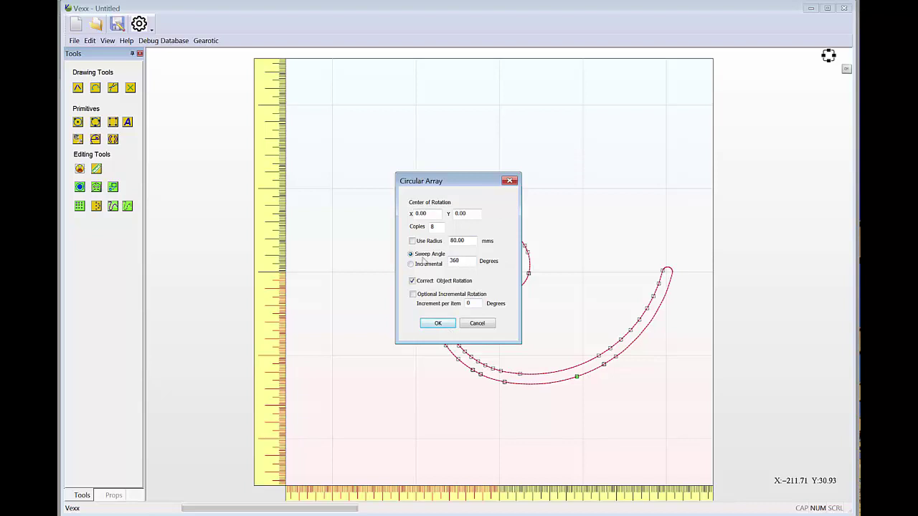
left_click(437, 324)
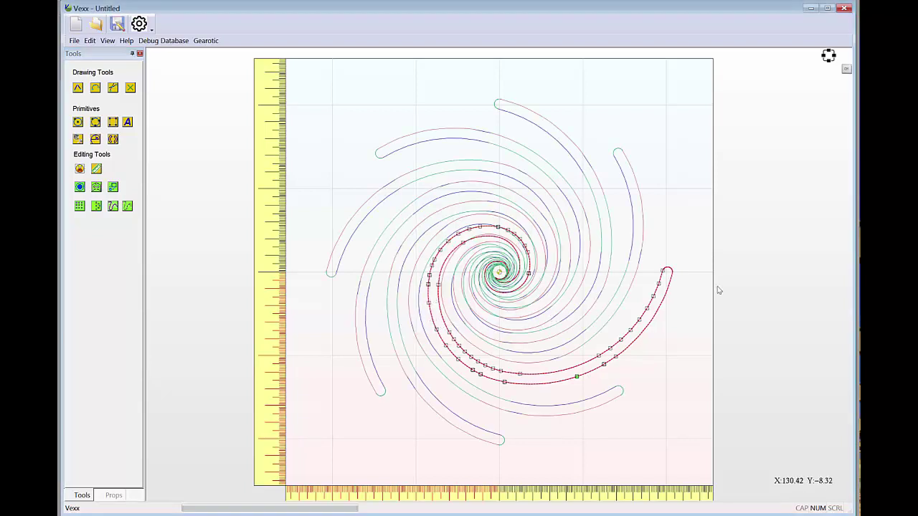
left_click(683, 325)
Select all the arrayed spiral arms and weld them into one outline.
scroll(651, 349, "down", 1)
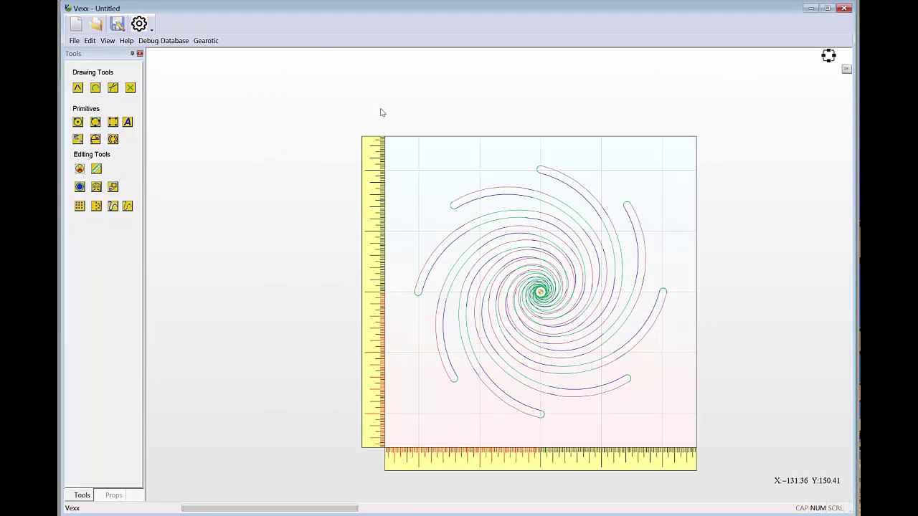
left_click_drag(381, 109, 714, 450)
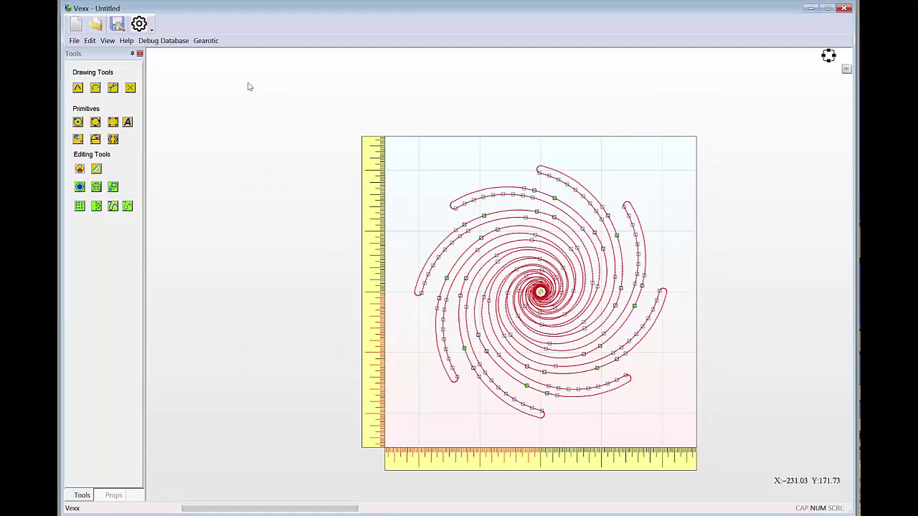
left_click(90, 43)
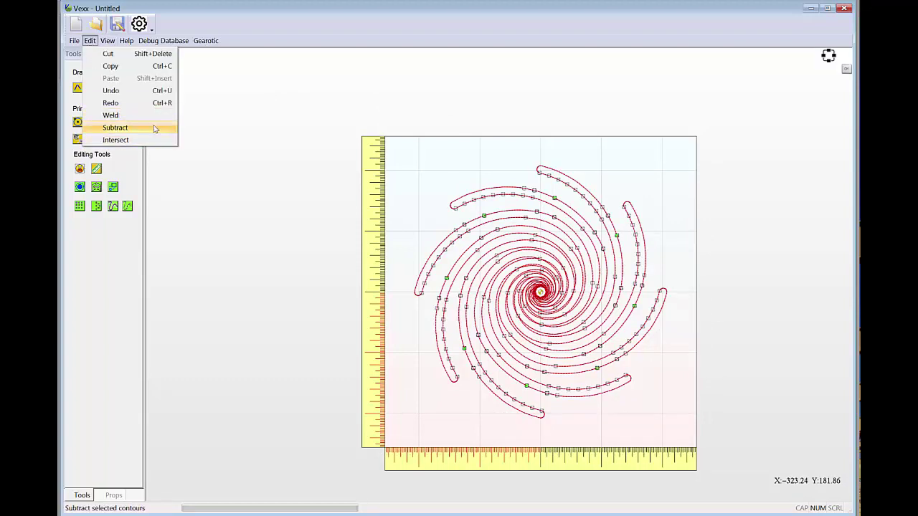
left_click(110, 116)
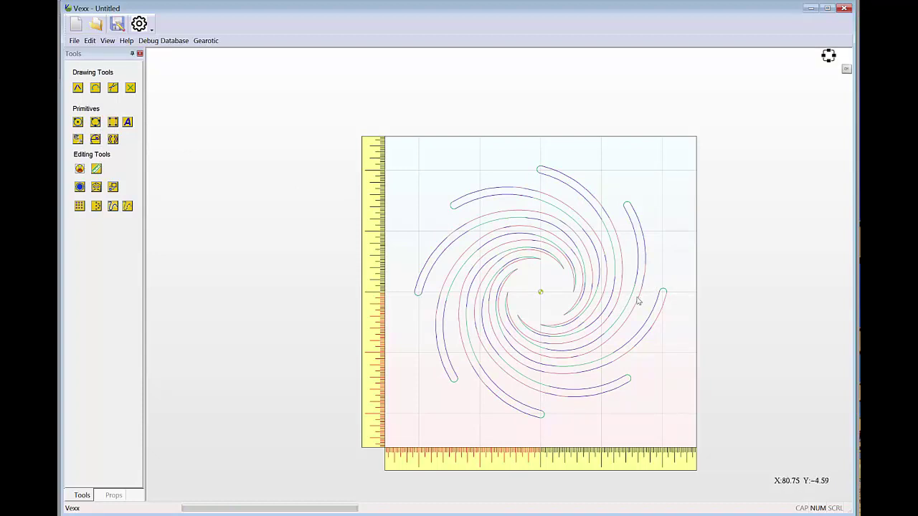
scroll(638, 303, "up", 1)
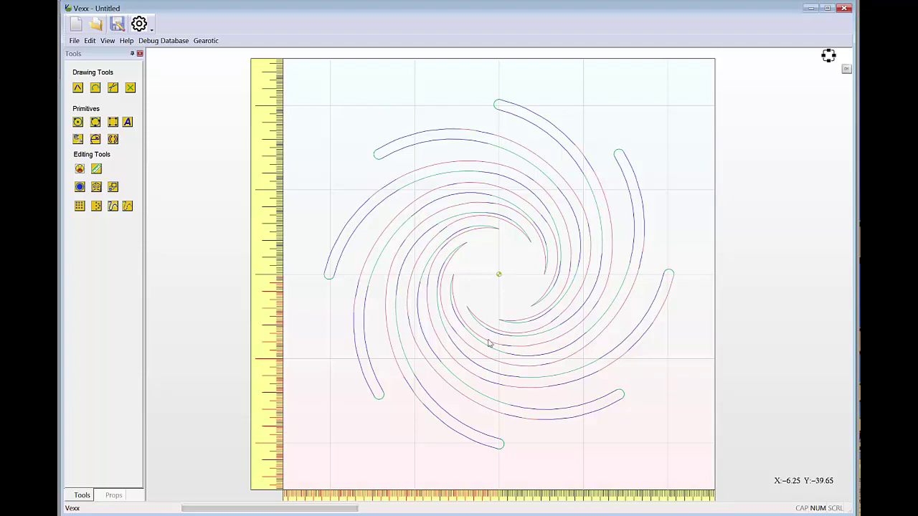
Draw a small circle centred on the origin inside the welded spiral, and leave the circle tool.
scroll(489, 344, "down", 1)
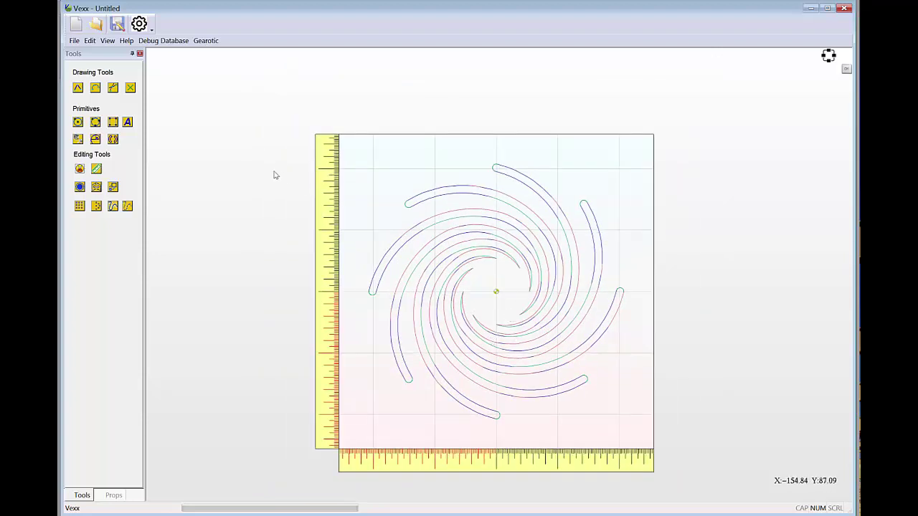
left_click(113, 138)
left_click(78, 123)
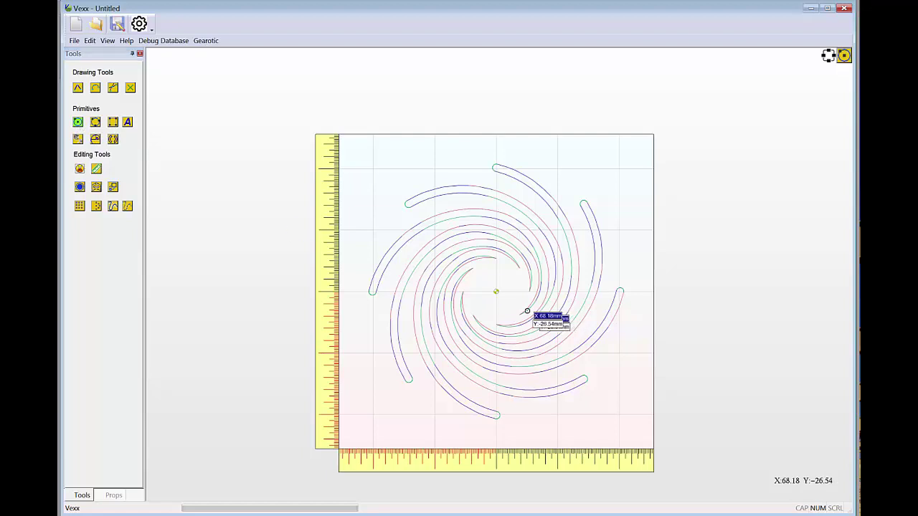
left_click(496, 292)
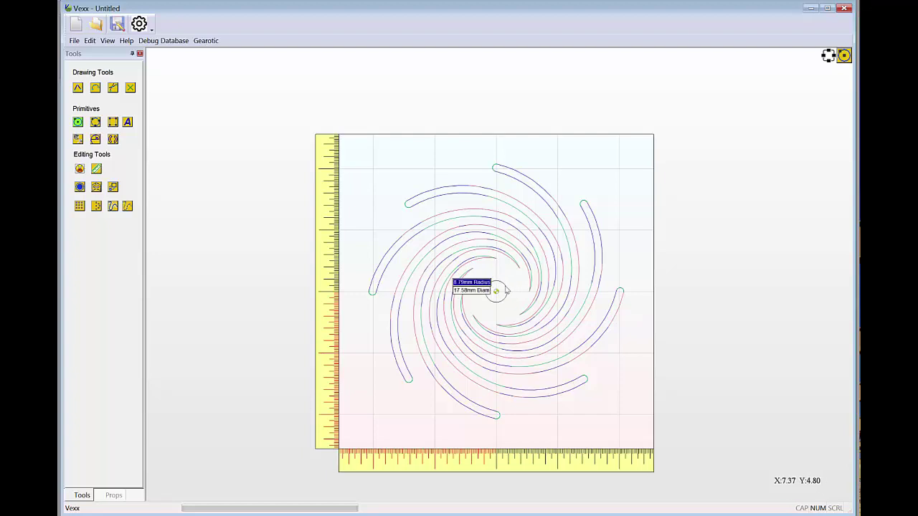
left_click(507, 289)
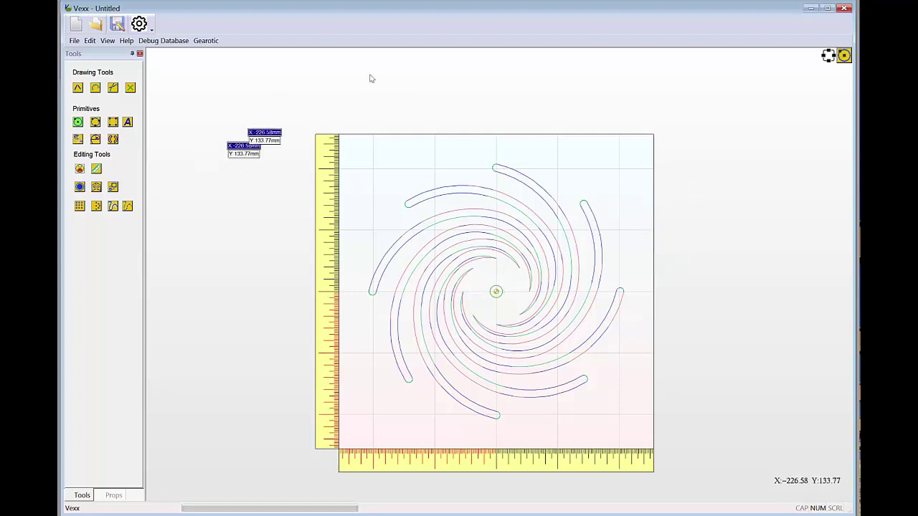
right_click(432, 83)
left_click(434, 56)
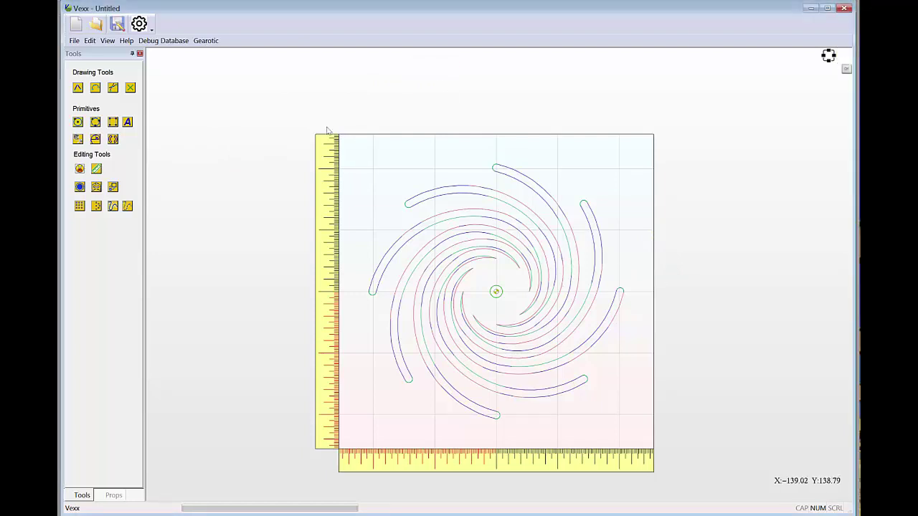
Select the welded spiral and its centre circle, and send the drawing to the Spur gear in Gearotic.
left_click_drag(324, 127, 699, 459)
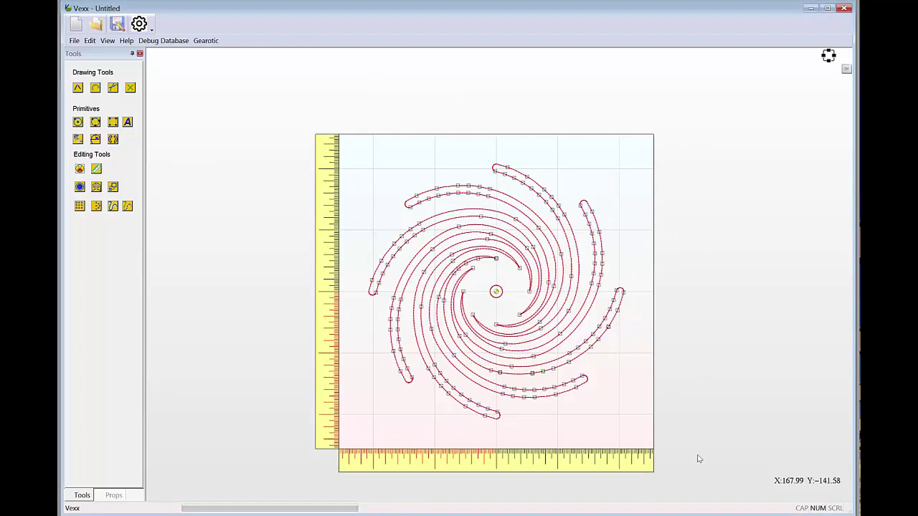
left_click(208, 41)
left_click(225, 69)
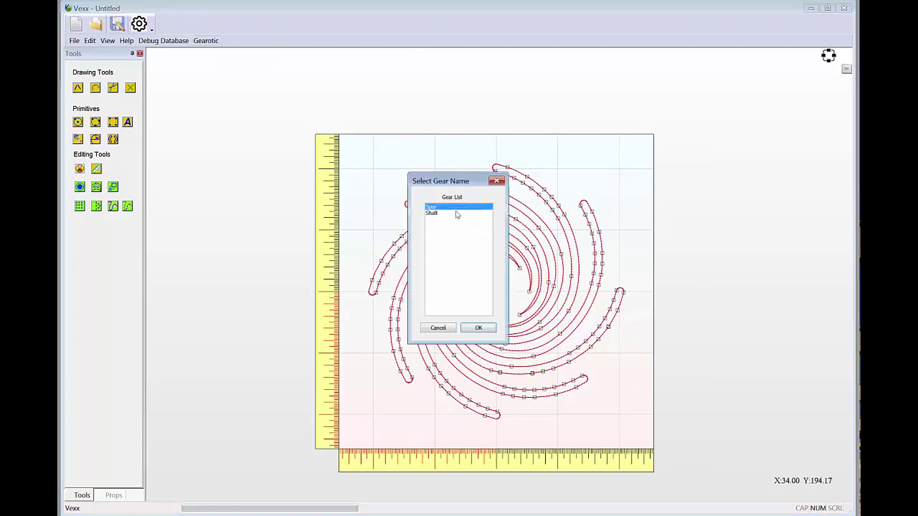
left_click(481, 327)
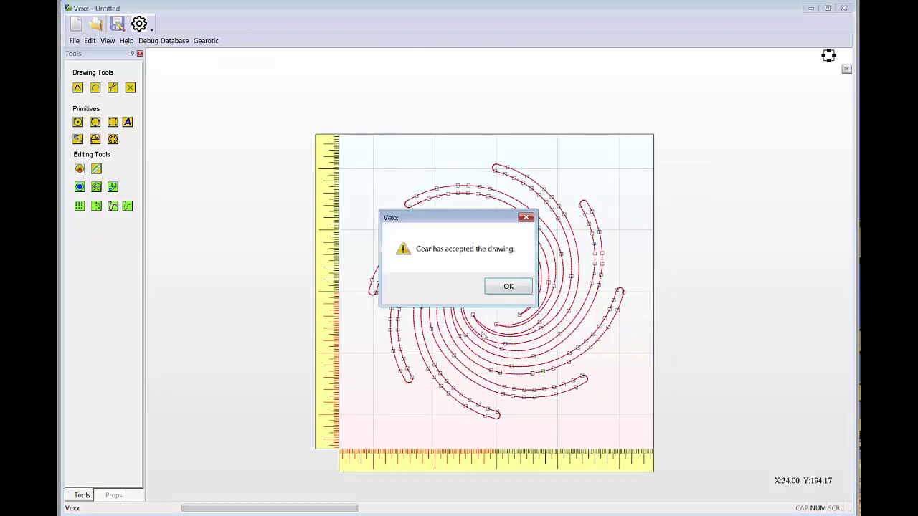
left_click(510, 287)
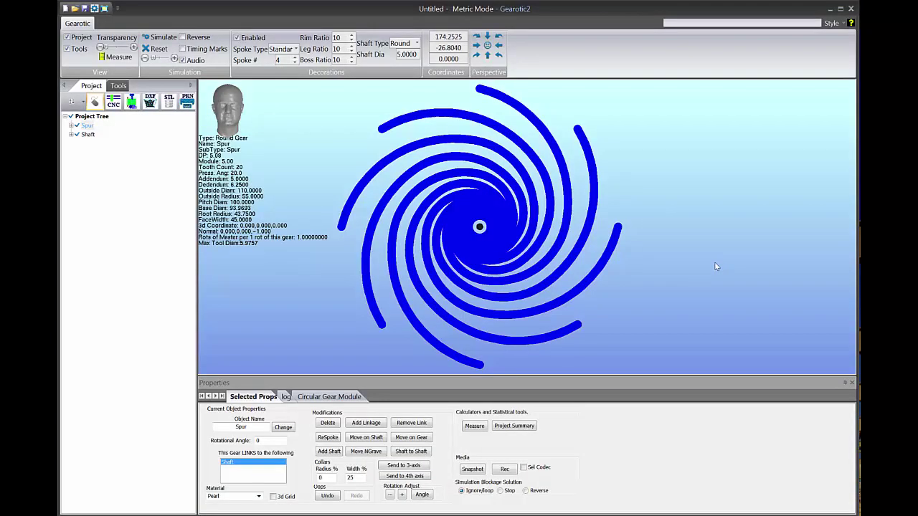
Run the simulation in Gearotic to watch the spiral-shaped Spur gear rotate.
scroll(714, 265, "down", 2)
left_click(161, 40)
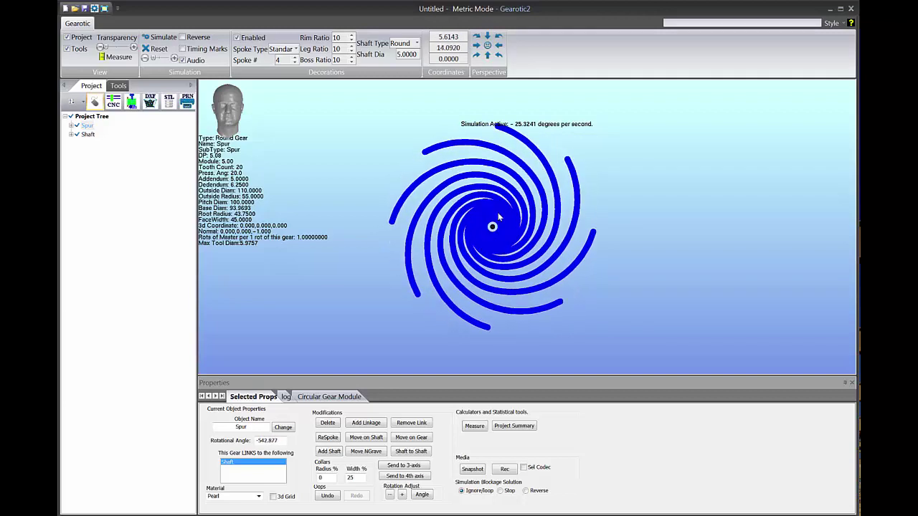
scroll(502, 213, "up", 2)
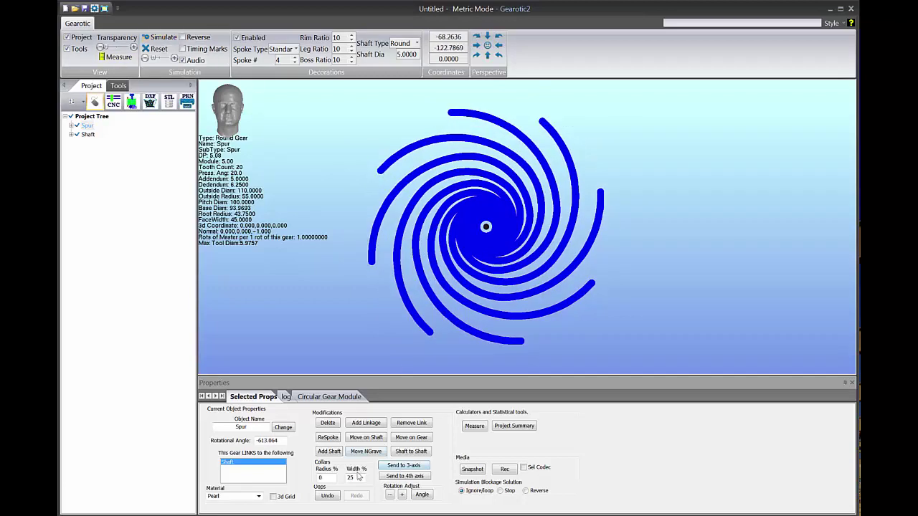
Send the Spur gear to the 3-axis CNC layout, move its centre to about X 211, Y 214, and return to the project.
left_click(403, 466)
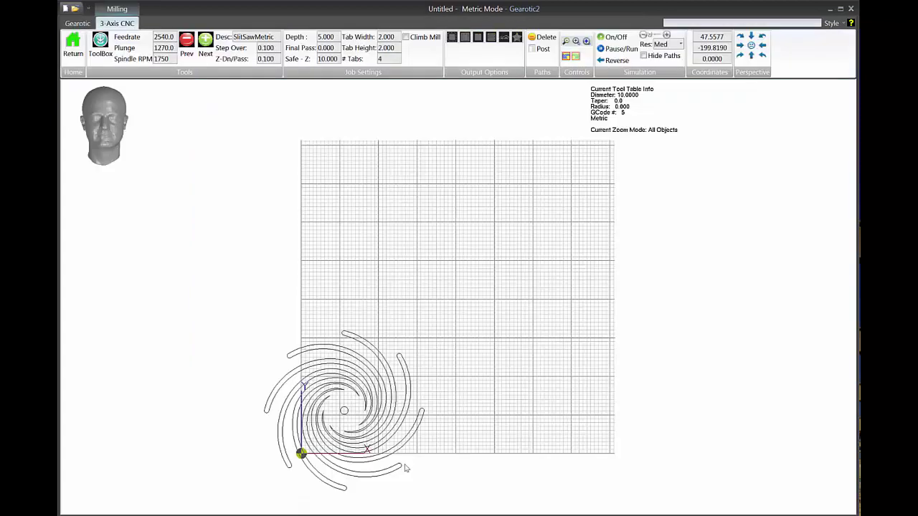
left_click_drag(512, 515, 463, 508)
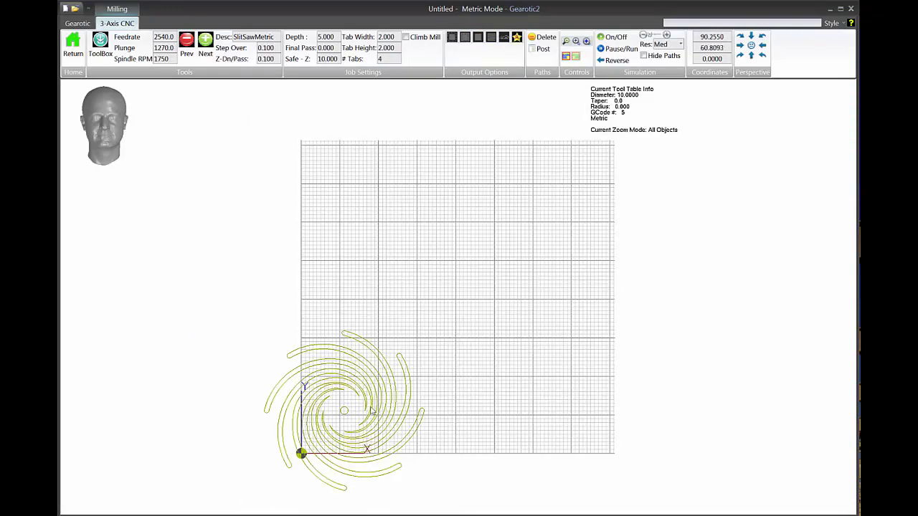
left_click_drag(375, 413, 533, 334)
left_click(554, 354)
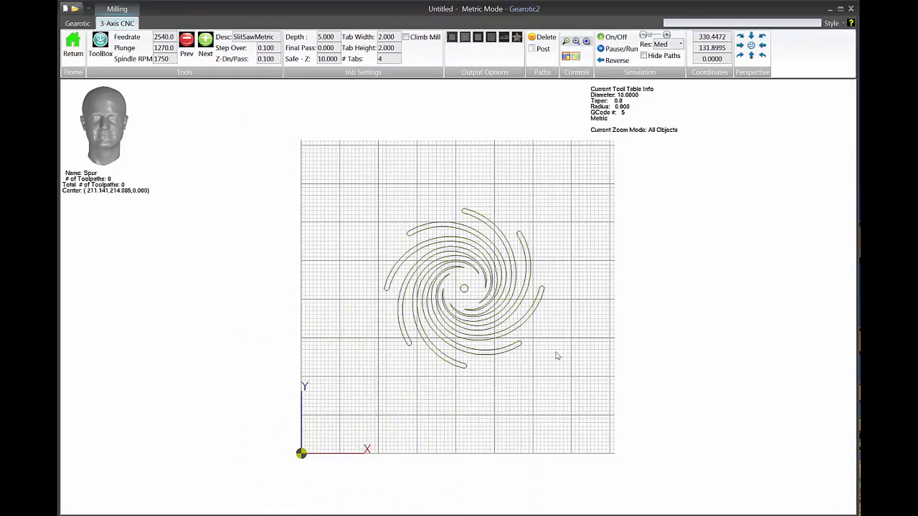
left_click(75, 48)
scroll(448, 192, "down", 2)
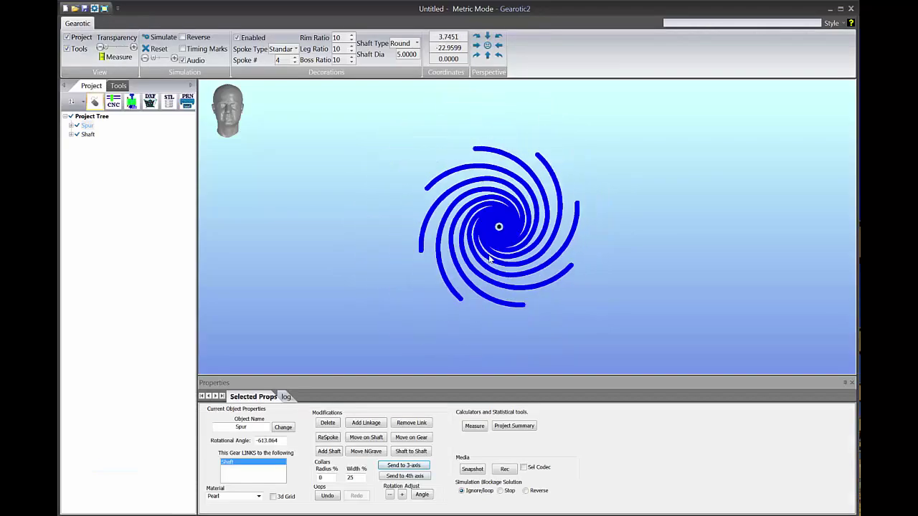
scroll(473, 287, "up", 2)
scroll(477, 323, "down", 2)
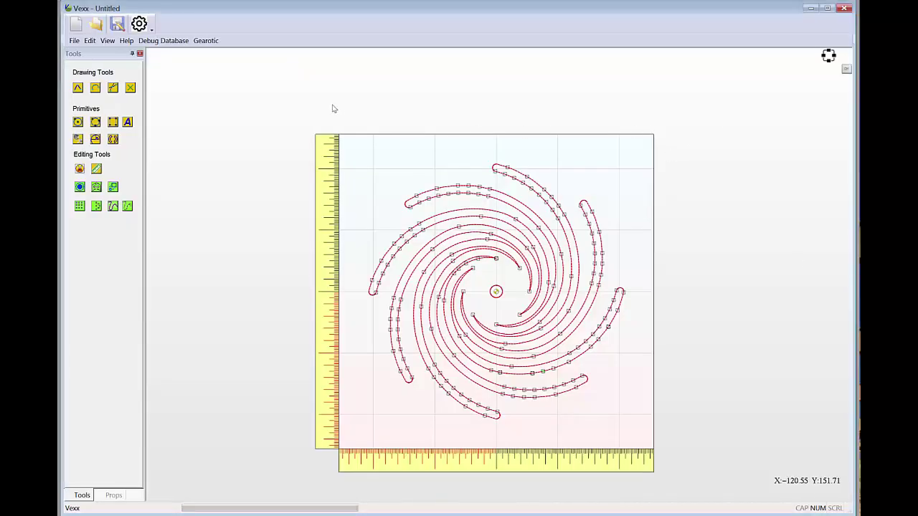
Delete the whole spiral drawing in Vexx, and switch to Gearotic to start a new empty project.
left_click_drag(266, 125, 737, 450)
key("Delete")
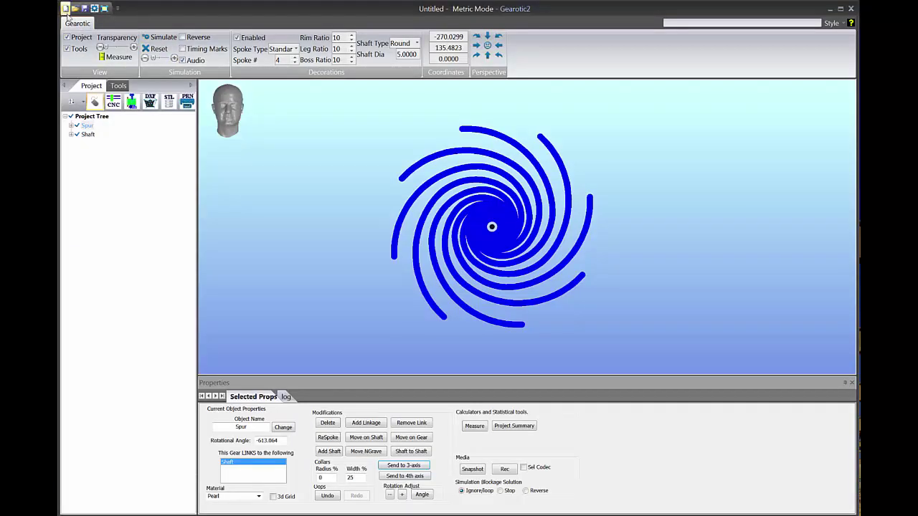
left_click(66, 9)
left_click(469, 287)
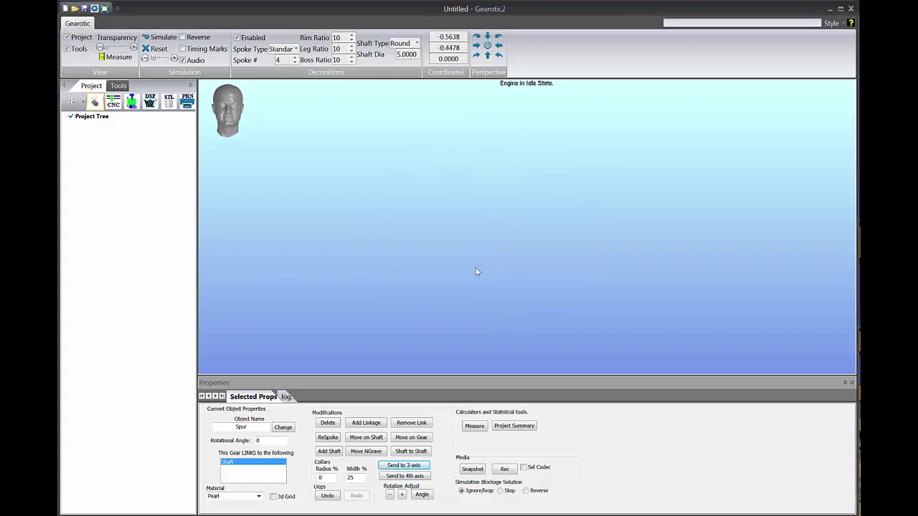
Create a GrassHopper escapement with the preset 30-tooth, 100 mm ratchet and add it to the project.
left_click(119, 86)
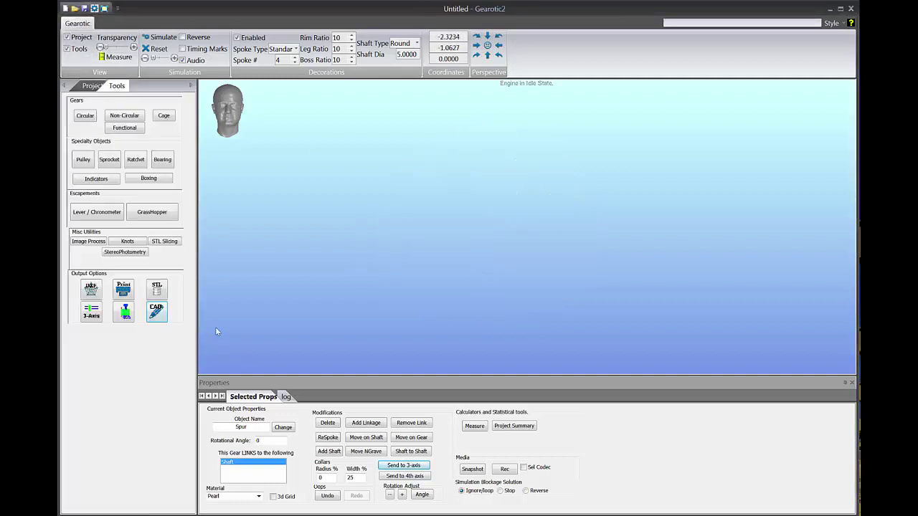
left_click(152, 211)
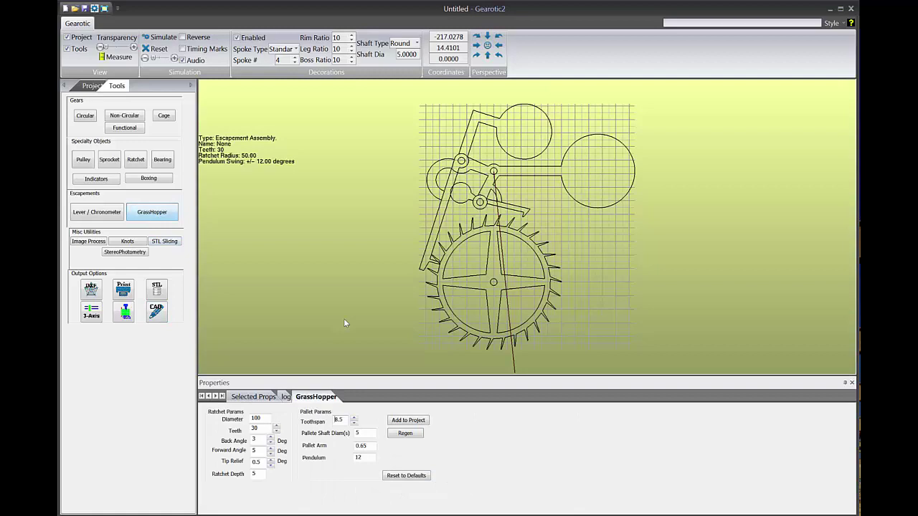
left_click(409, 420)
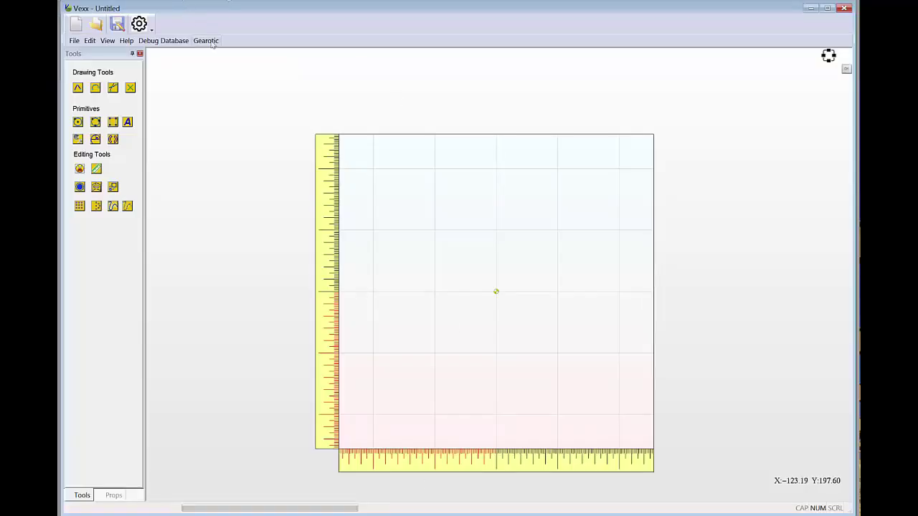
Switch to Vexx and import the Ratchet from the Gearotic gear list into the empty drawing.
left_click(207, 41)
left_click(226, 54)
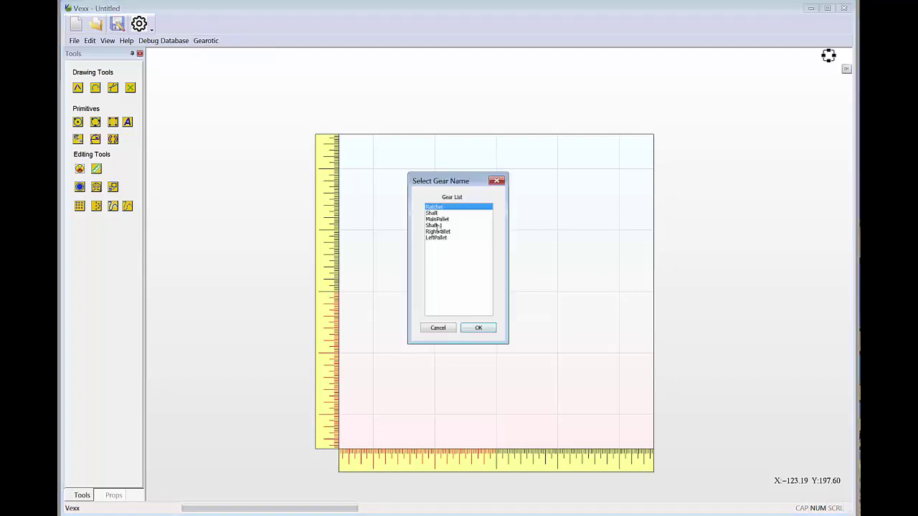
left_click(468, 330)
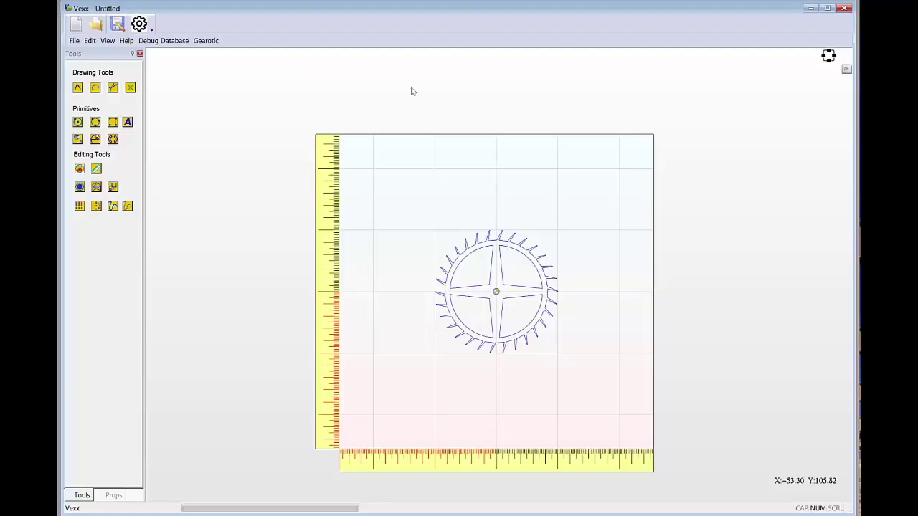
Import the MainPallet from the Gearotic gear list into the drawing with the ratchet.
left_click(206, 41)
left_click(222, 54)
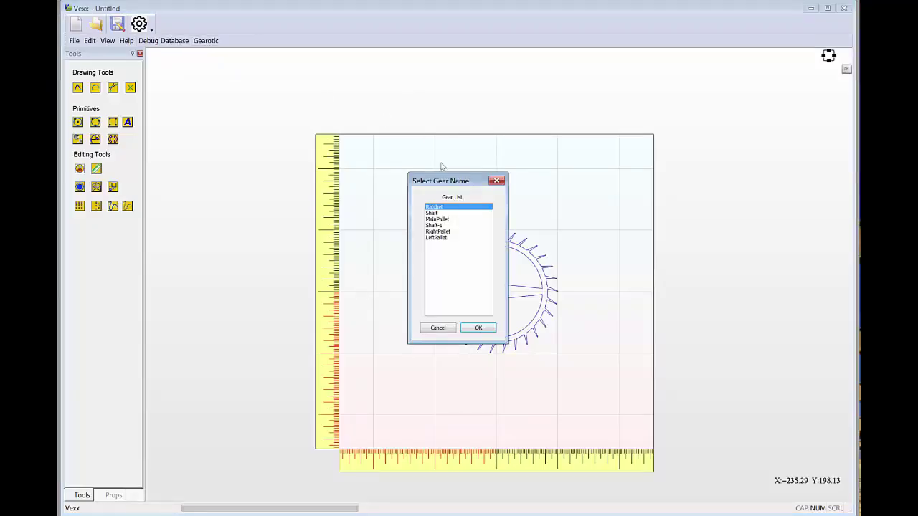
left_click(439, 219)
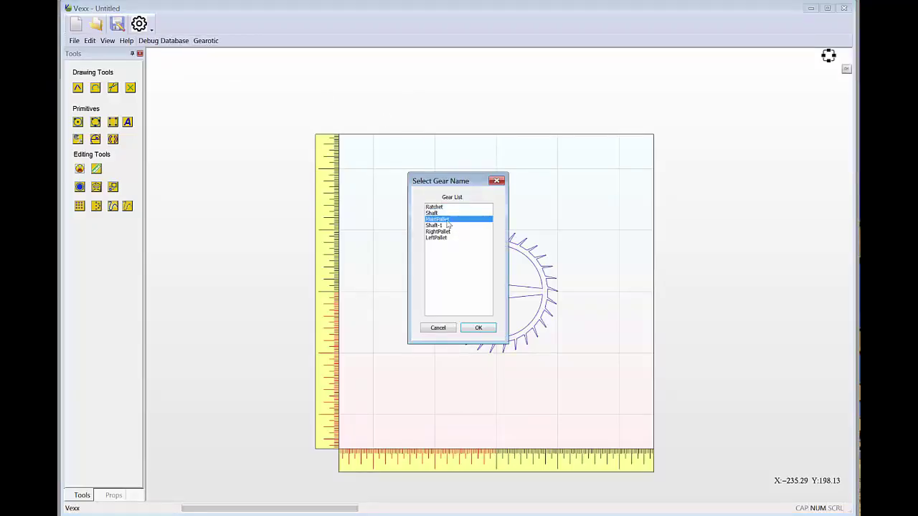
left_click(478, 328)
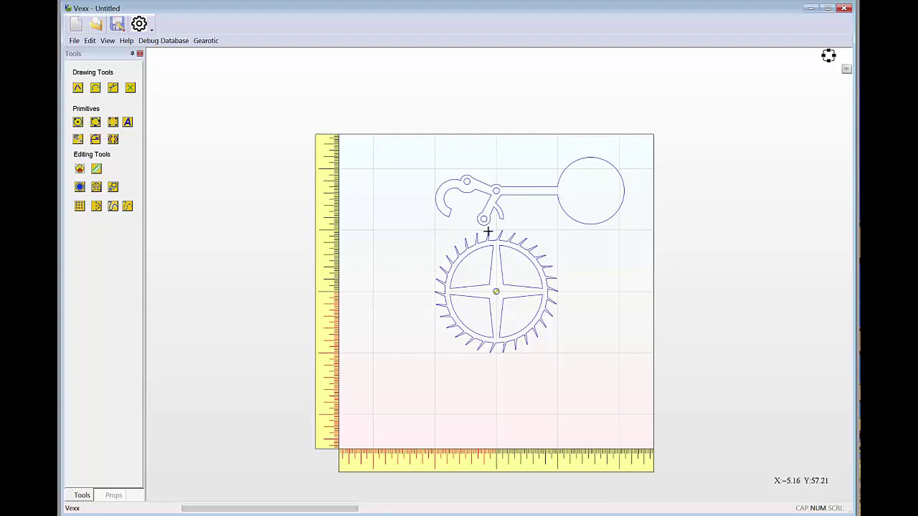
Draw a circle above the MainPallet's straight arm, overlapping the arm's upper edge without reaching its lower edge.
scroll(484, 221, "up", 3)
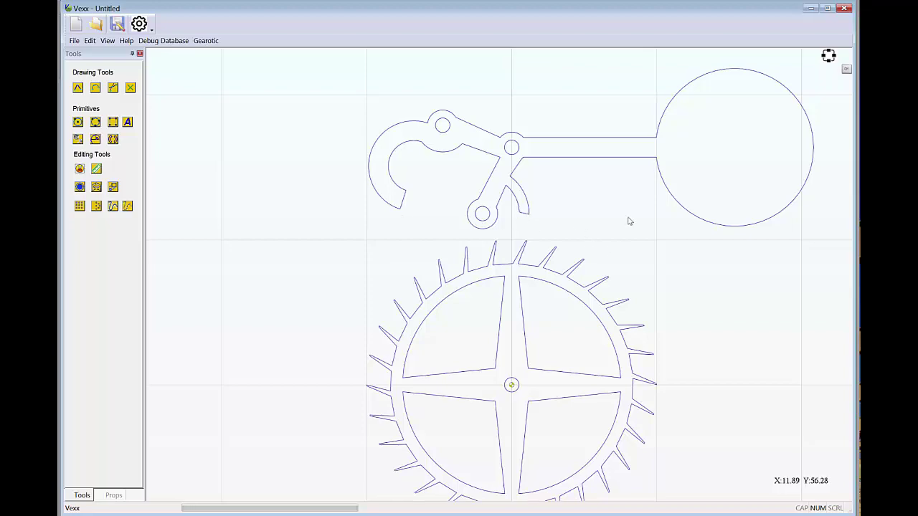
scroll(597, 297, "down", 3)
middle_click_drag(586, 277, 464, 219)
left_click(78, 122)
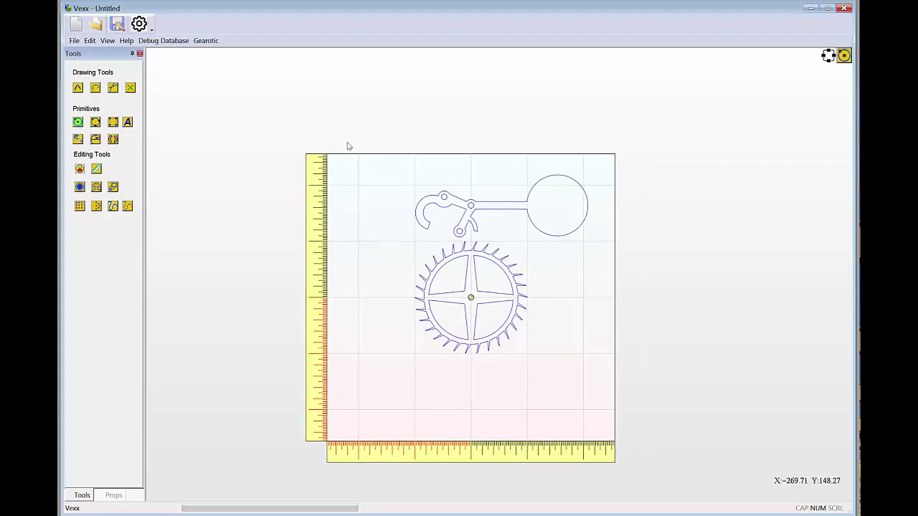
mouse_move(503, 173)
left_mouse_down()
mouse_move(460, 229)
mouse_move(473, 215)
left_mouse_up()
Trim the arm's upper edge inside the circle and the circle's arc inside the arm, joining both outlines.
right_click(333, 91)
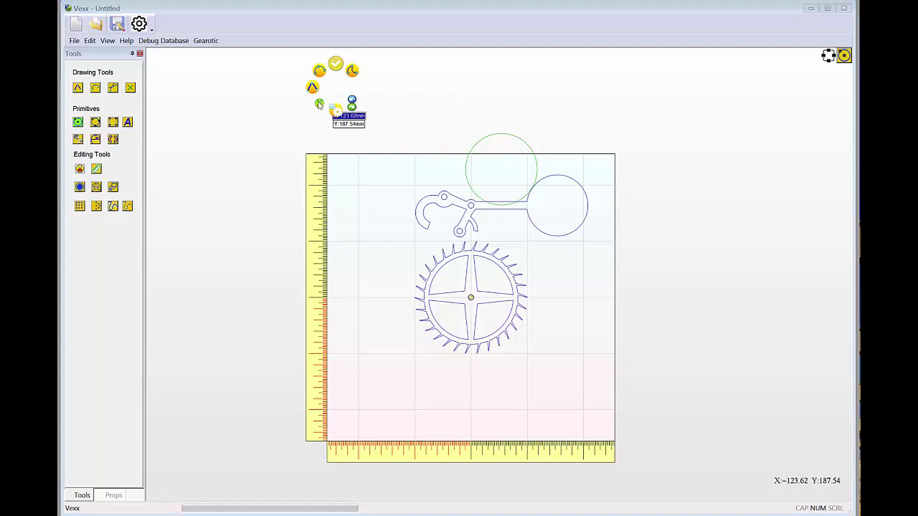
left_click(320, 104)
scroll(523, 204, "up", 3)
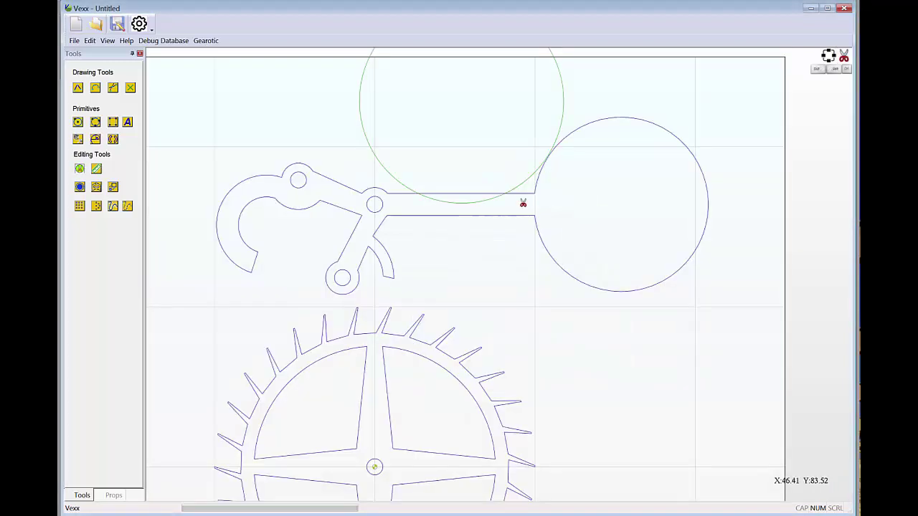
left_click(461, 194)
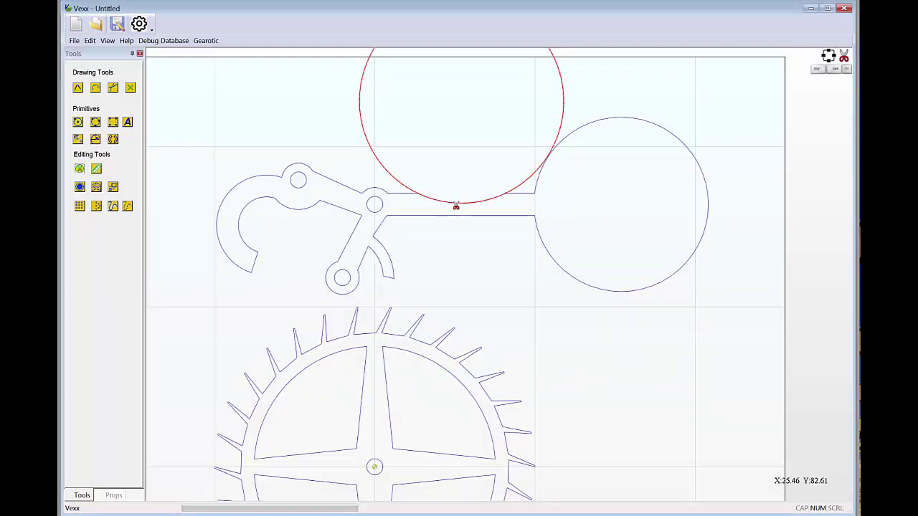
left_click(456, 206)
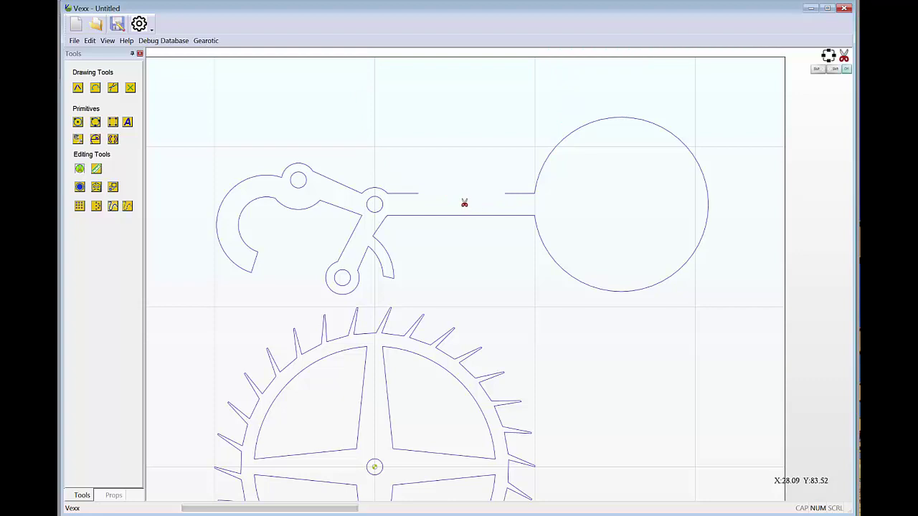
key("ctrl+z")
left_click(438, 201)
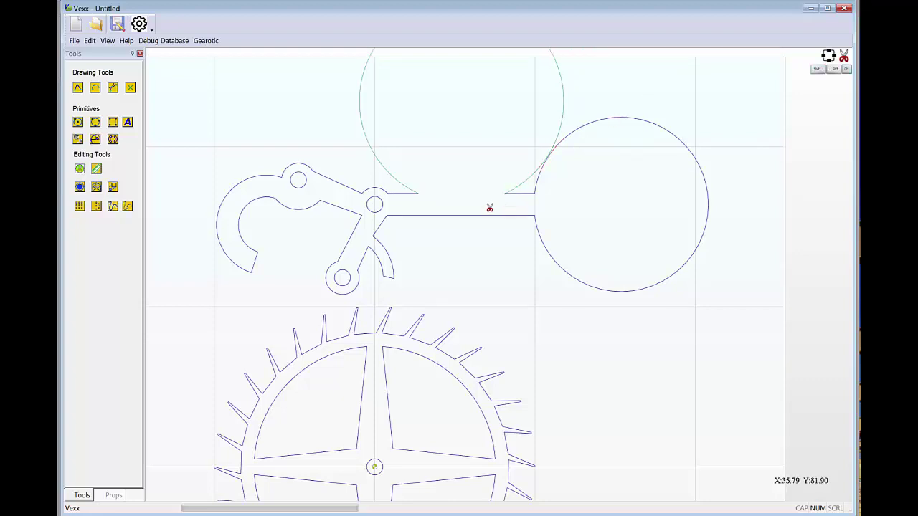
scroll(490, 207, "down", 3)
right_click(506, 248)
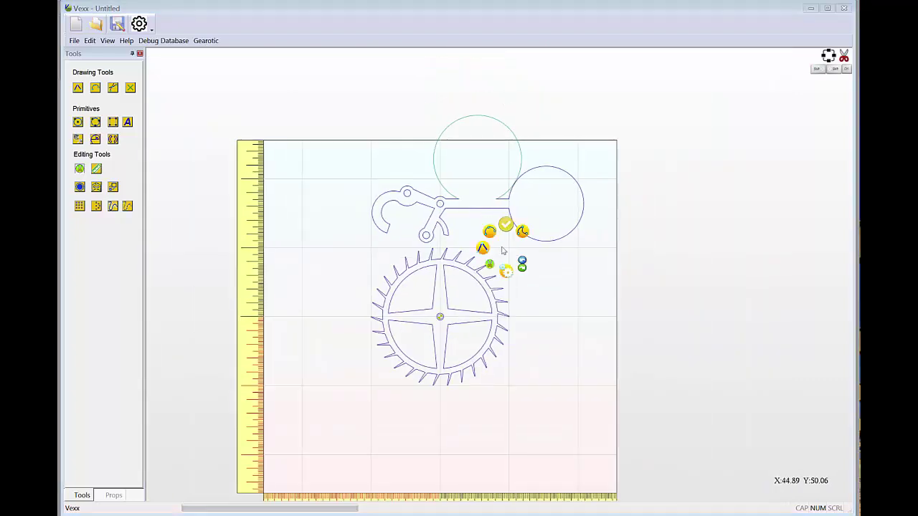
left_click(506, 227)
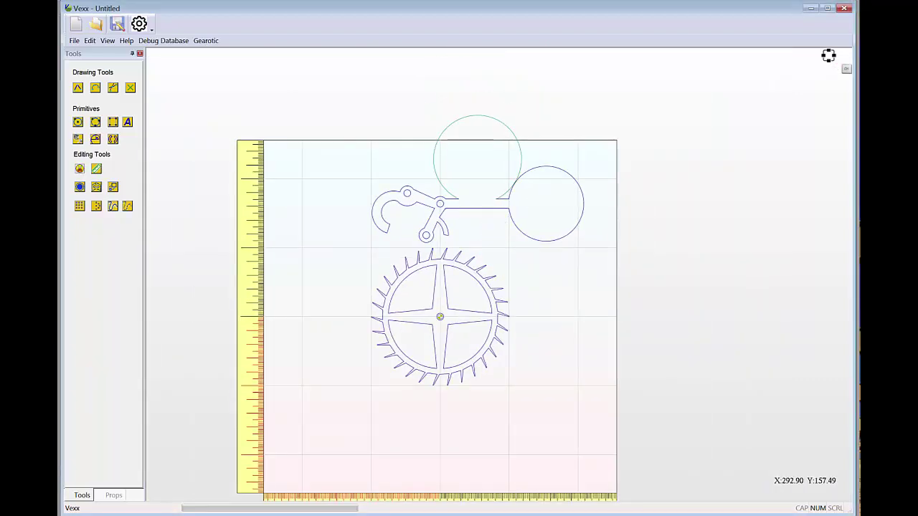
Select the whole modified pallet with its holes and replace the MainPallet gear in Gearotic with it.
left_click(501, 210)
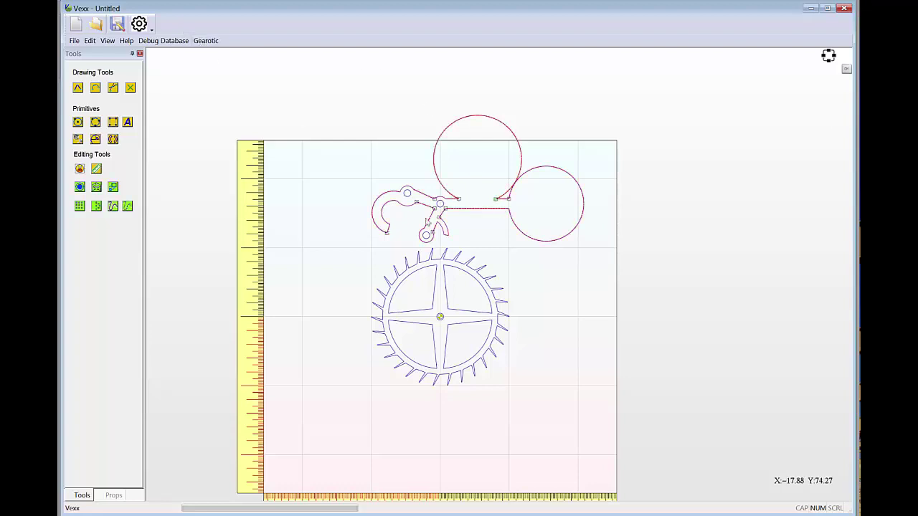
left_click_drag(334, 107, 631, 252)
left_click(205, 40)
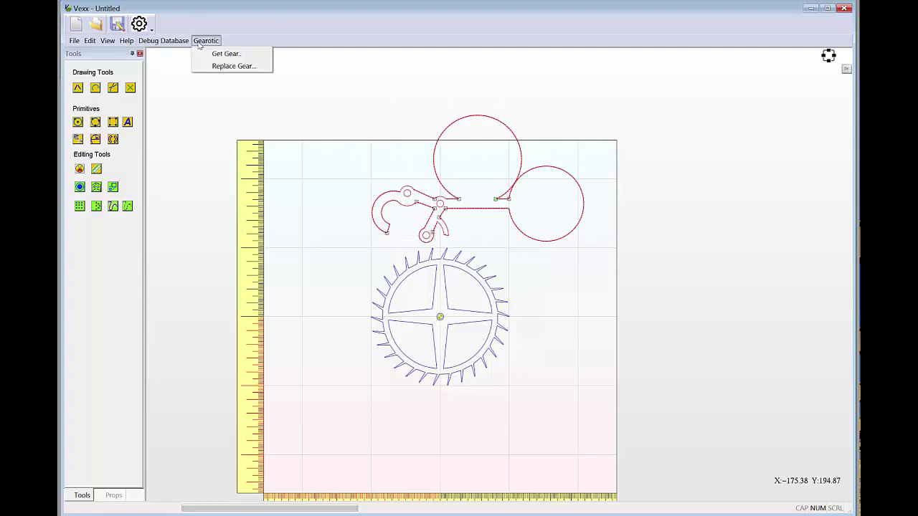
left_click(229, 63)
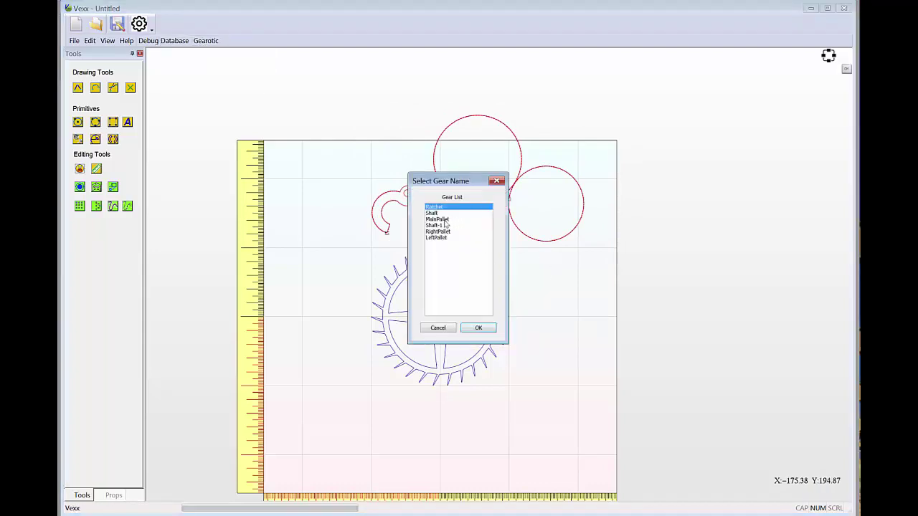
left_click(446, 220)
left_click(479, 328)
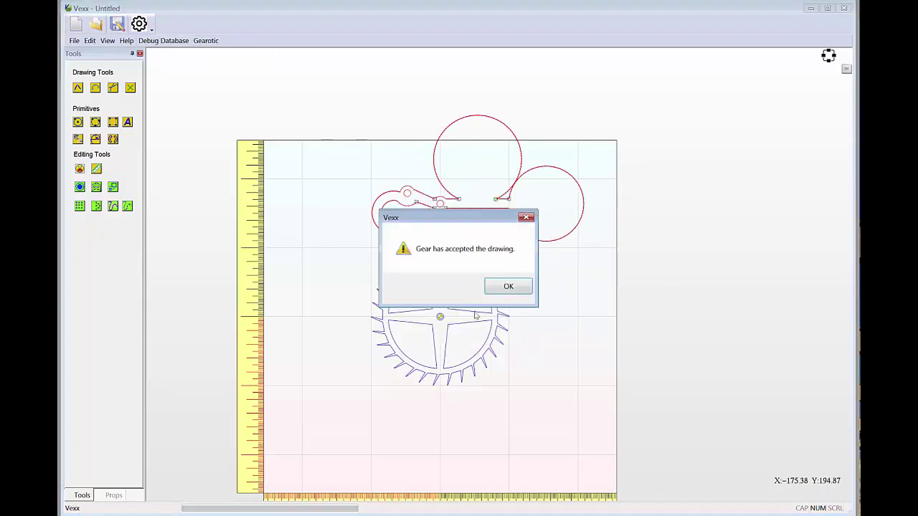
left_click(506, 286)
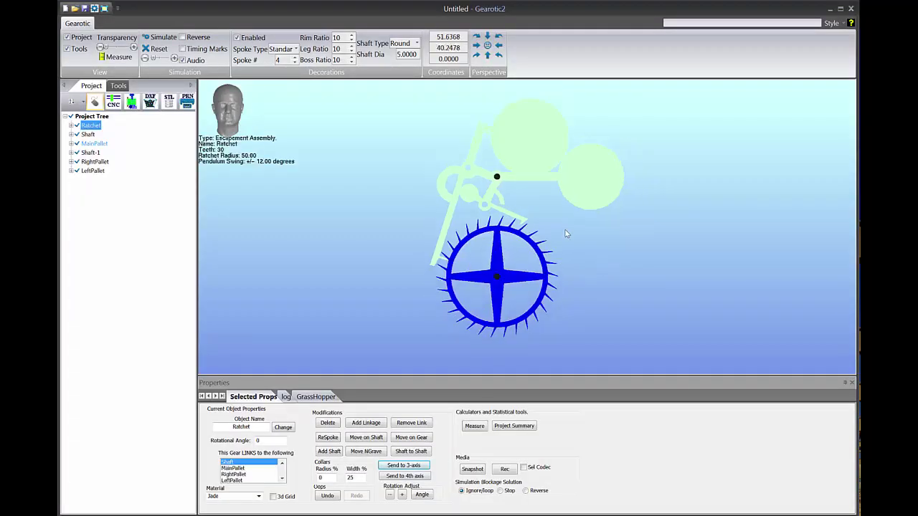
Switch to Gearotic, select the modified MainPallet and run the simulation, then return to Vexx and clear the selection.
left_click(534, 240)
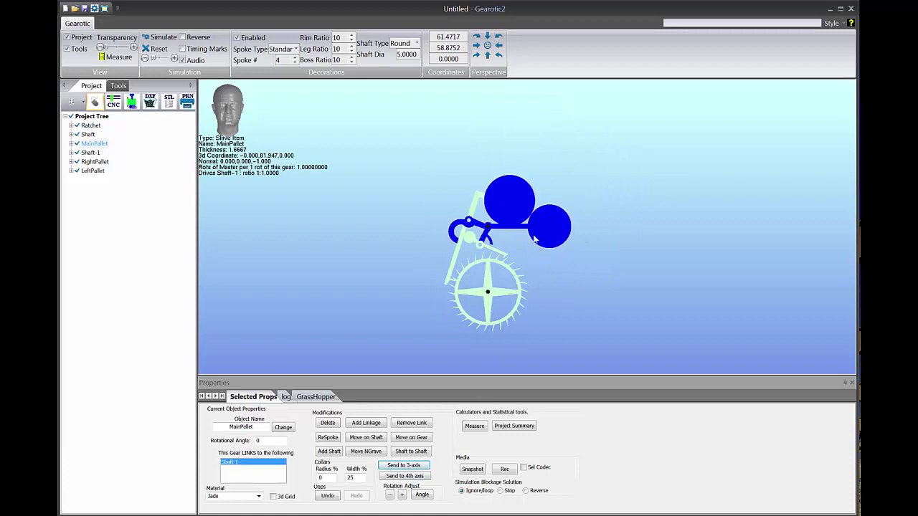
left_click(159, 37)
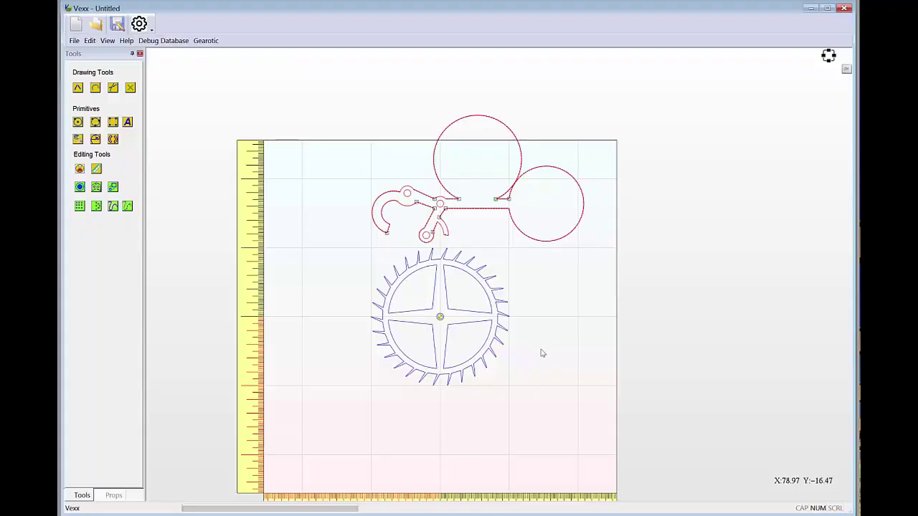
left_click(543, 317)
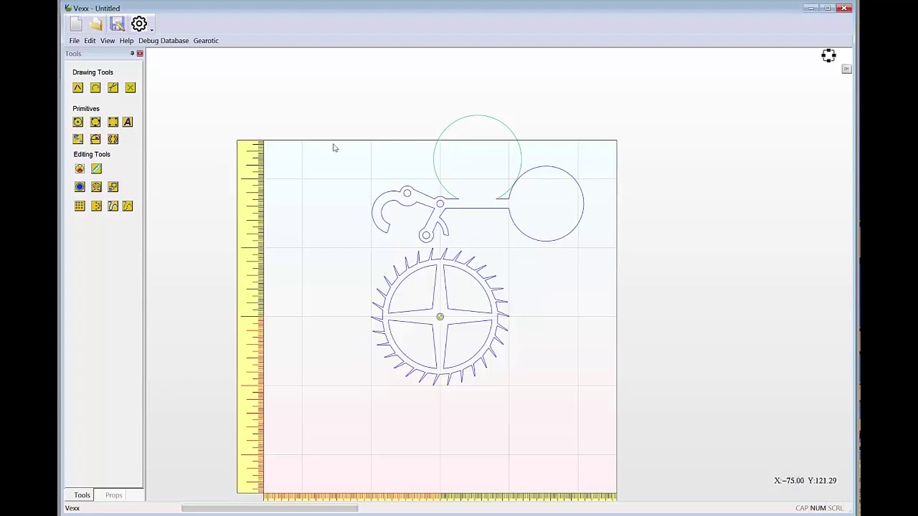
right_click(585, 247)
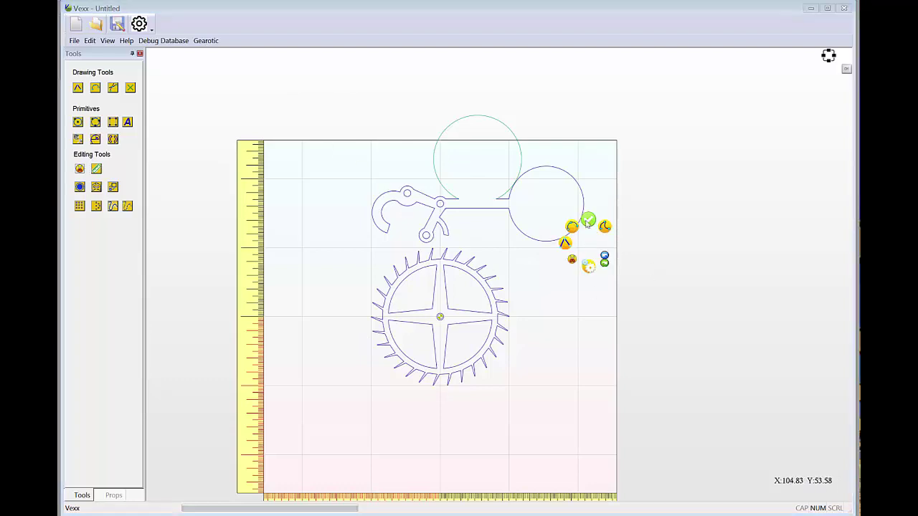
left_click(588, 267)
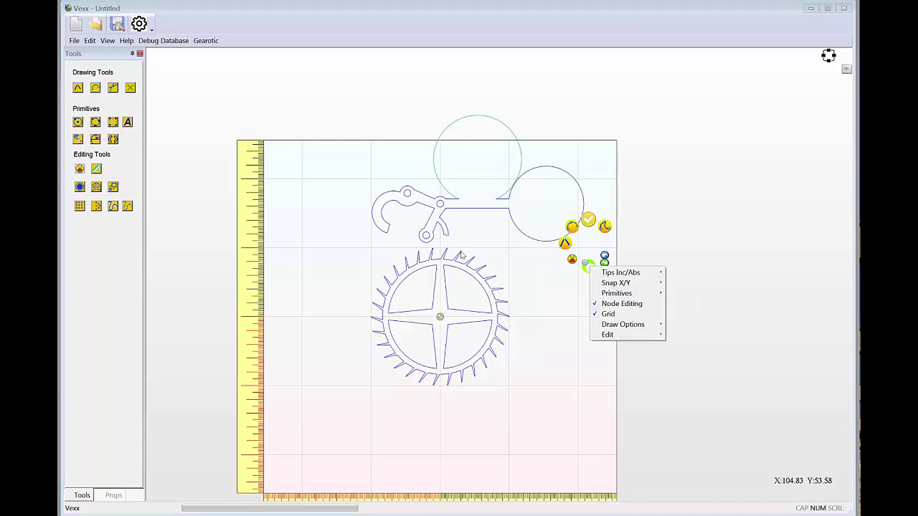
left_click(478, 235)
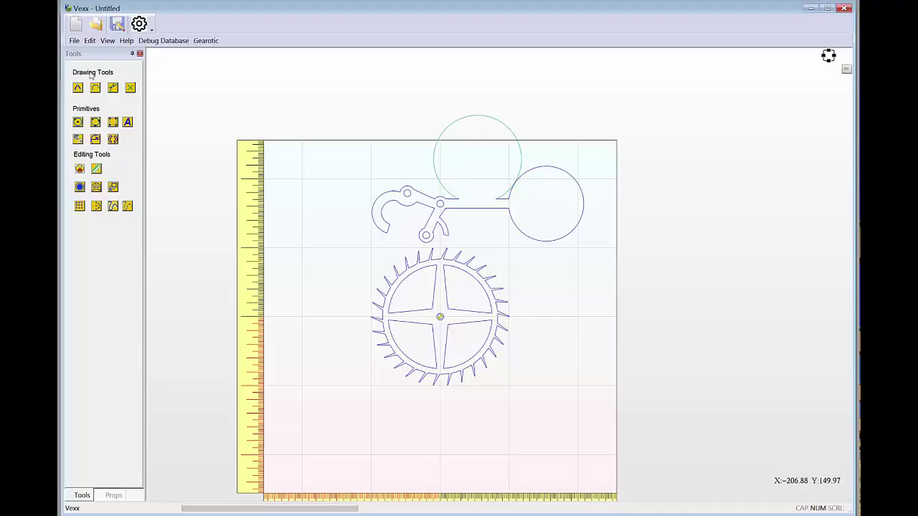
left_click(74, 40)
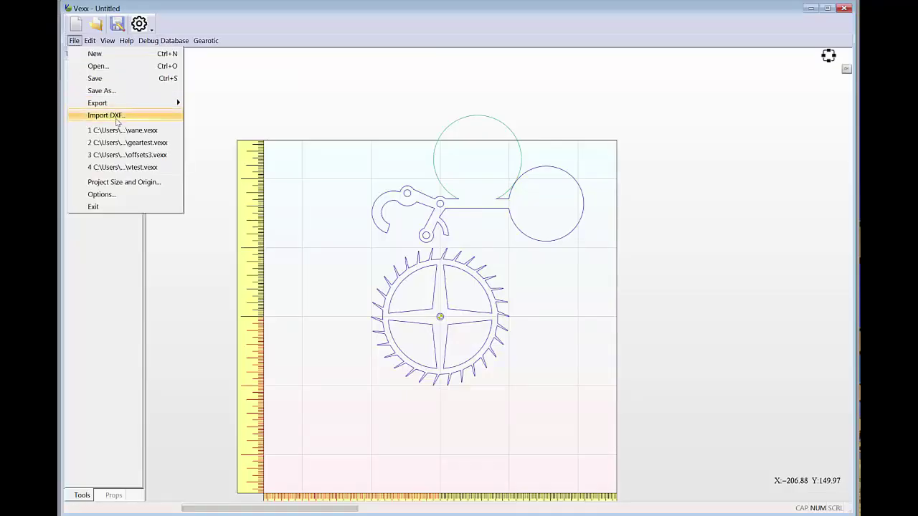
left_click(660, 304)
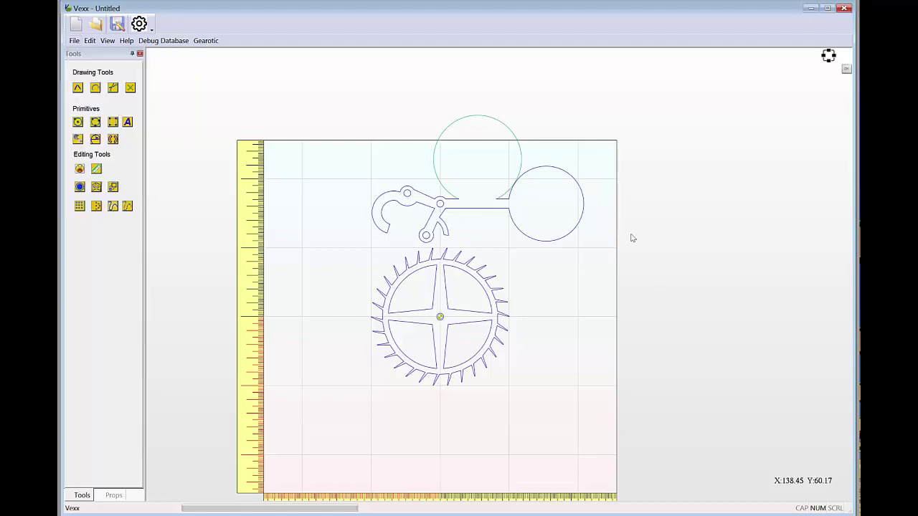